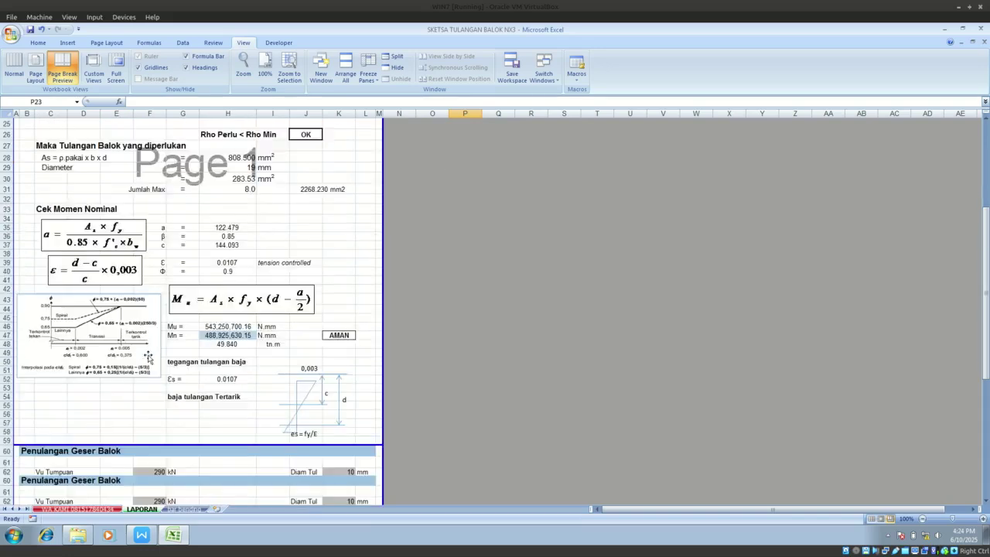
- Examine the bar bending sheet's reinforcement length and weight tables down to the TULANGAN PEMINGGANG (Pg) section
{"action": "left_click", "coordinate": [183, 510]}
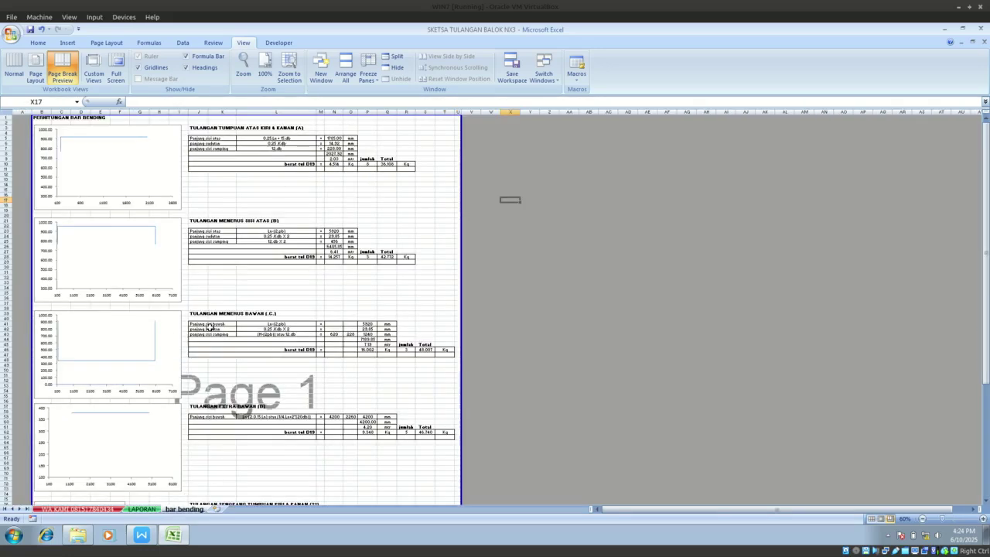
{"action": "scroll", "coordinate": [210, 329], "scroll_direction": "down", "scroll_amount": 11}
{"action": "scroll", "coordinate": [209, 328], "scroll_direction": "down", "scroll_amount": 2}
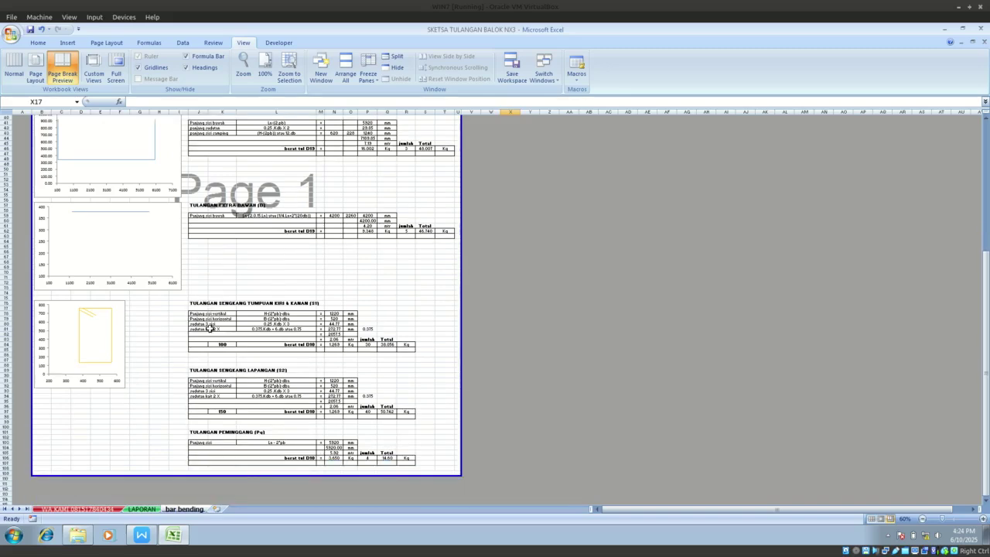
{"action": "scroll", "coordinate": [214, 392], "scroll_direction": "up", "scroll_amount": 2, "text": "ctrl"}
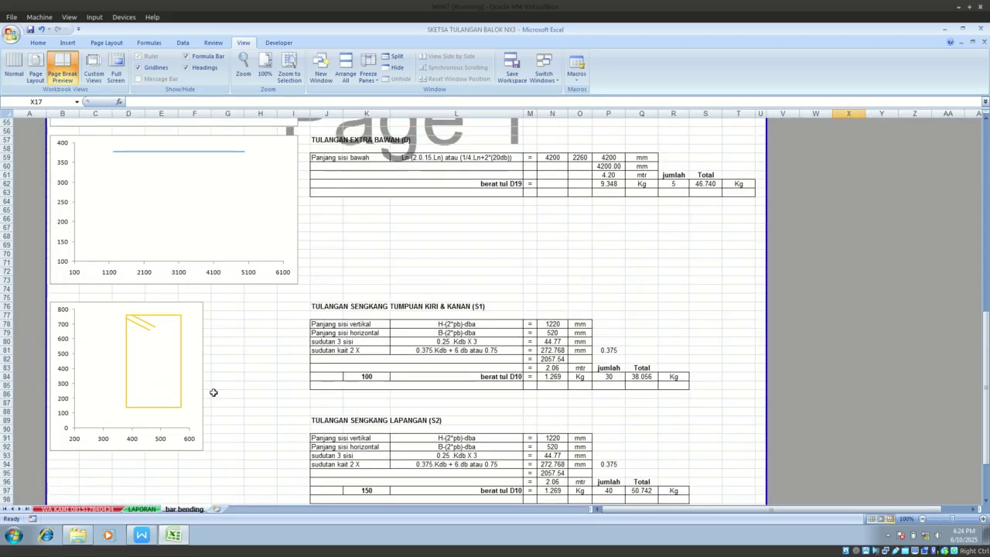
{"action": "scroll", "coordinate": [549, 307], "scroll_direction": "down", "scroll_amount": 7}
{"action": "scroll", "coordinate": [550, 307], "scroll_direction": "up", "scroll_amount": 1, "text": "ctrl"}
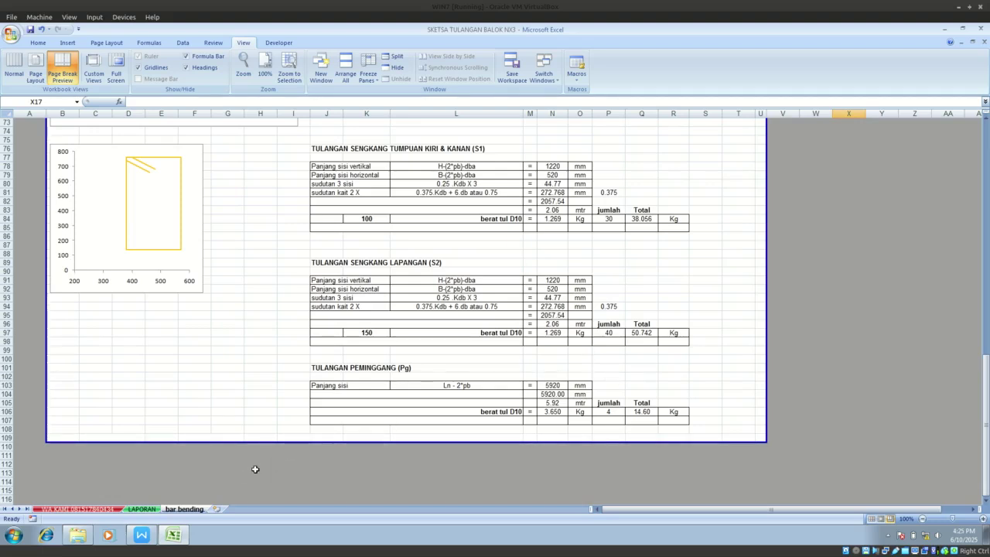
- Switch to WPS Writer to review the beam reinforcement requirements in the structural standard PDF, and return to Excel
{"action": "left_click", "coordinate": [143, 540]}
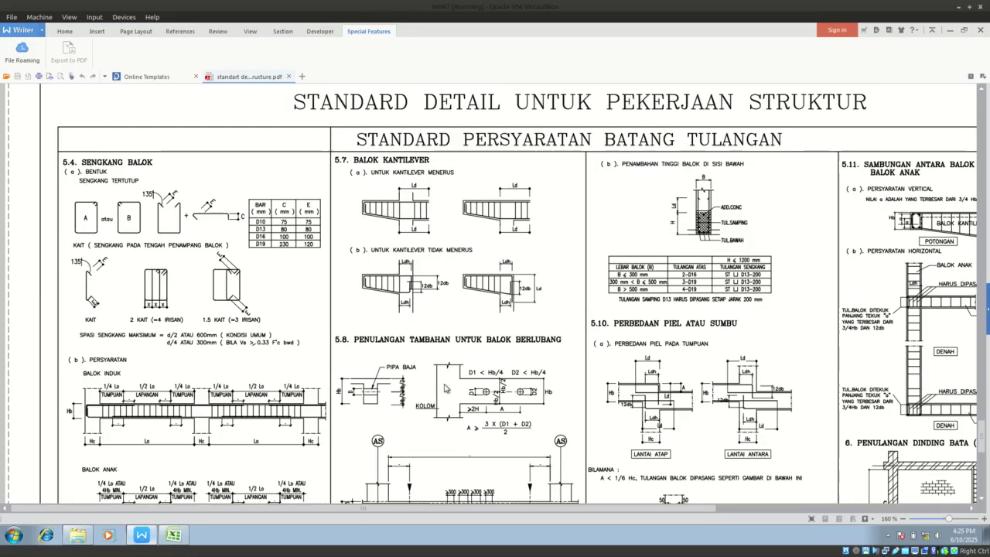
{"action": "scroll", "coordinate": [446, 386], "scroll_direction": "down", "scroll_amount": 5}
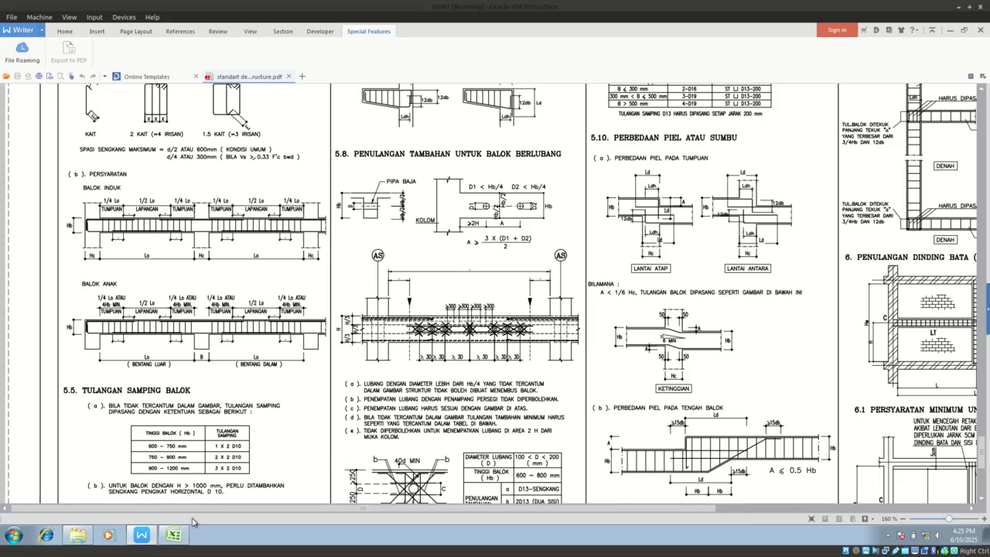
{"action": "mouse_move", "coordinate": [175, 542]}
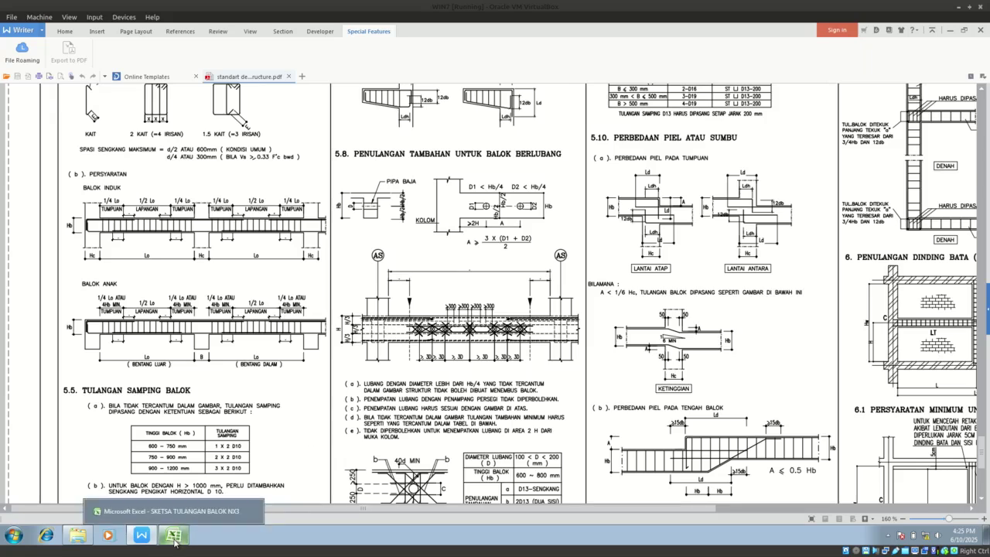
{"action": "left_click", "coordinate": [175, 542]}
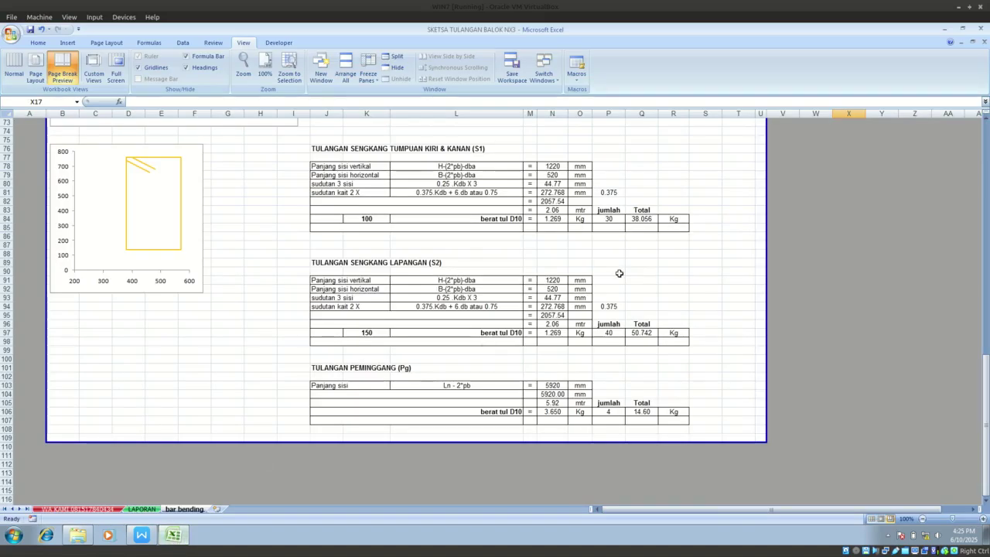
- Inspect the description and formula for the top side length in the TULANGAN TUMPUAN ATAS KIRI & KANAN (A) table
{"action": "scroll", "coordinate": [589, 277], "scroll_direction": "up", "scroll_amount": 10}
{"action": "scroll", "coordinate": [590, 277], "scroll_direction": "up", "scroll_amount": 12}
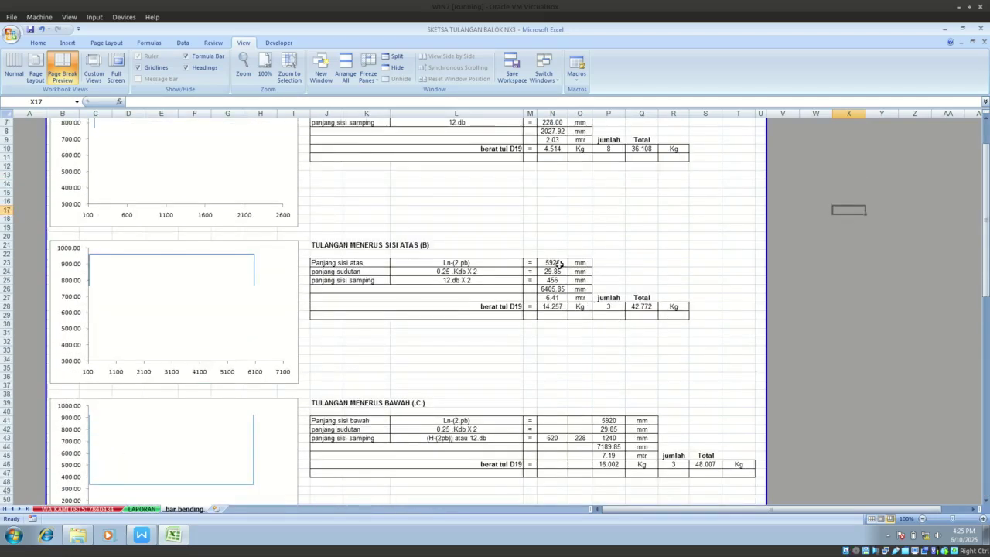
{"action": "left_click", "coordinate": [444, 159]}
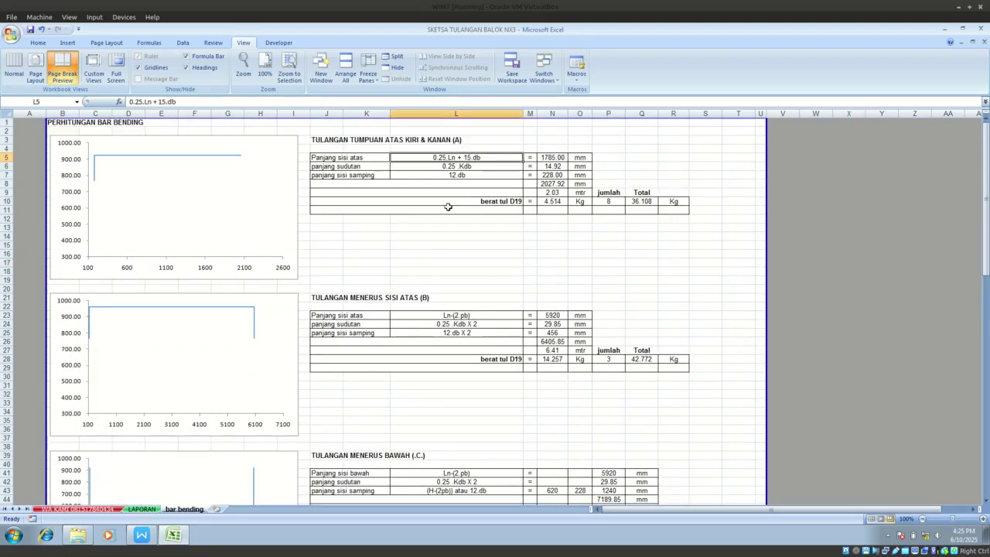
{"action": "left_click", "coordinate": [555, 158]}
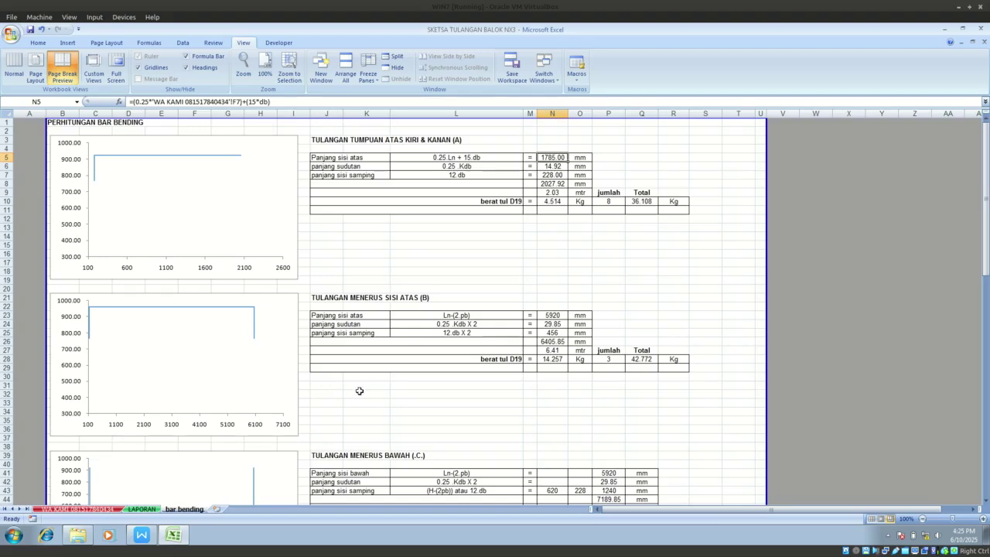
- Run MAKE SCRIPT from the beam data input sheet and accept its message
{"action": "left_click", "coordinate": [97, 509]}
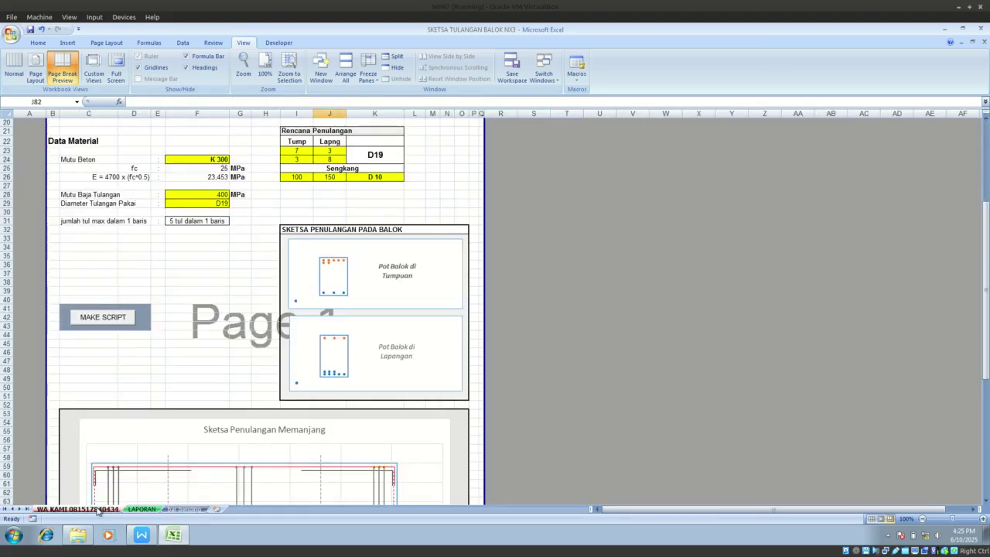
{"action": "left_click", "coordinate": [579, 320]}
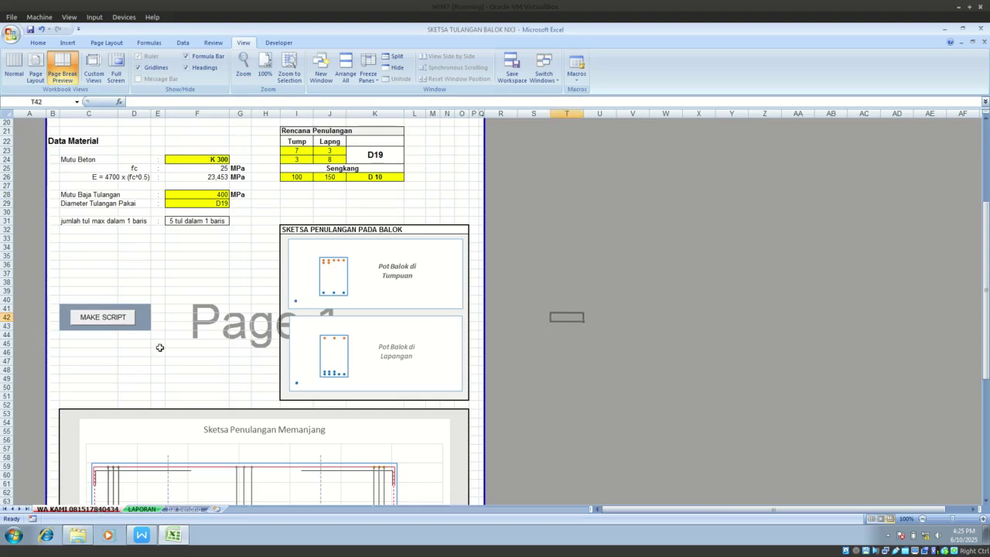
{"action": "left_click", "coordinate": [113, 326]}
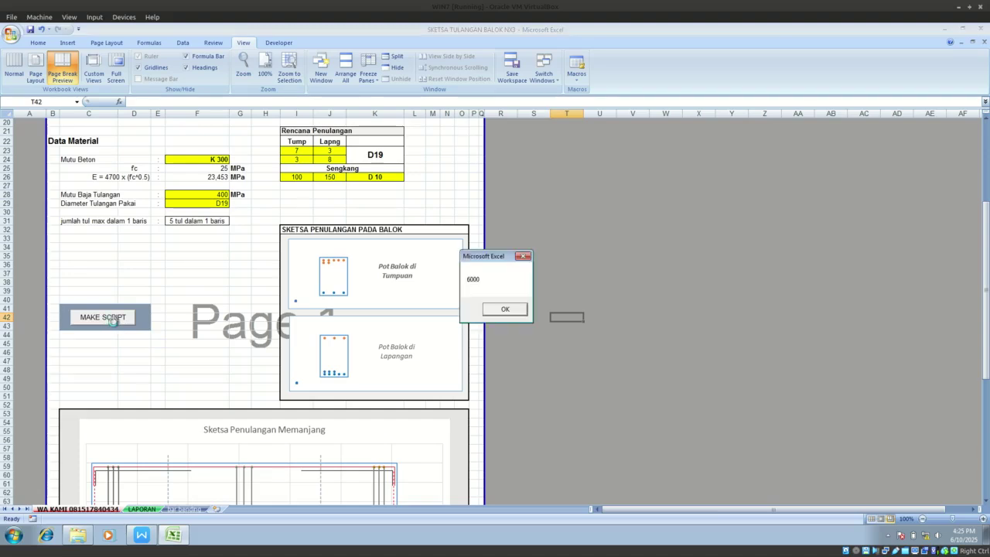
{"action": "left_click", "coordinate": [507, 310]}
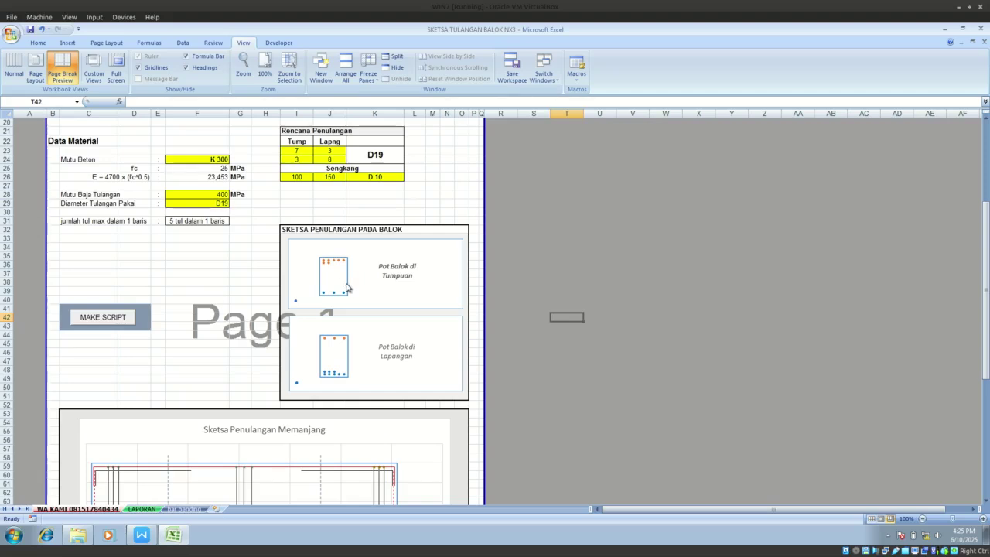
- Set the beam length to 5500 mm and its section to 250 mm wide and 500 mm high
{"action": "scroll", "coordinate": [350, 291], "scroll_direction": "up", "scroll_amount": 5}
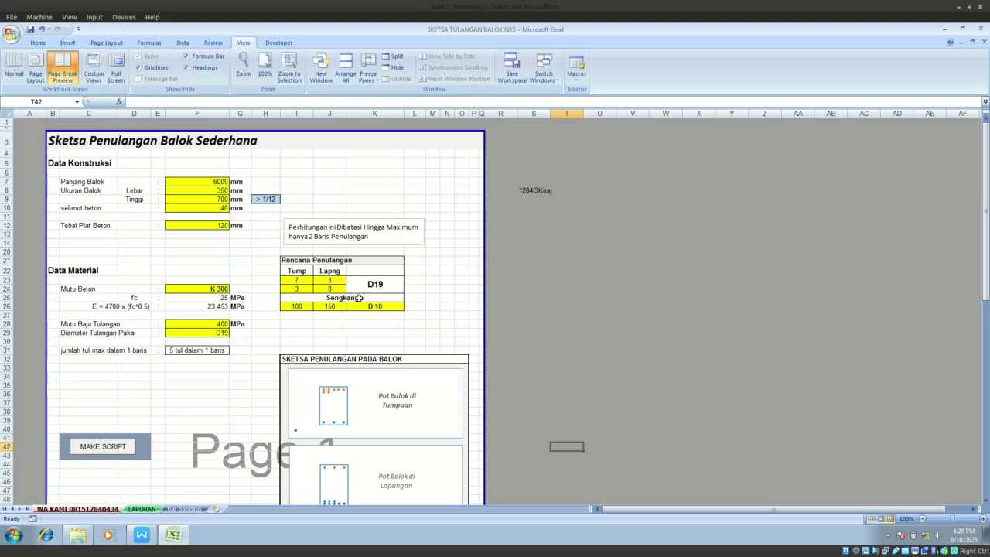
{"action": "left_click", "coordinate": [209, 181]}
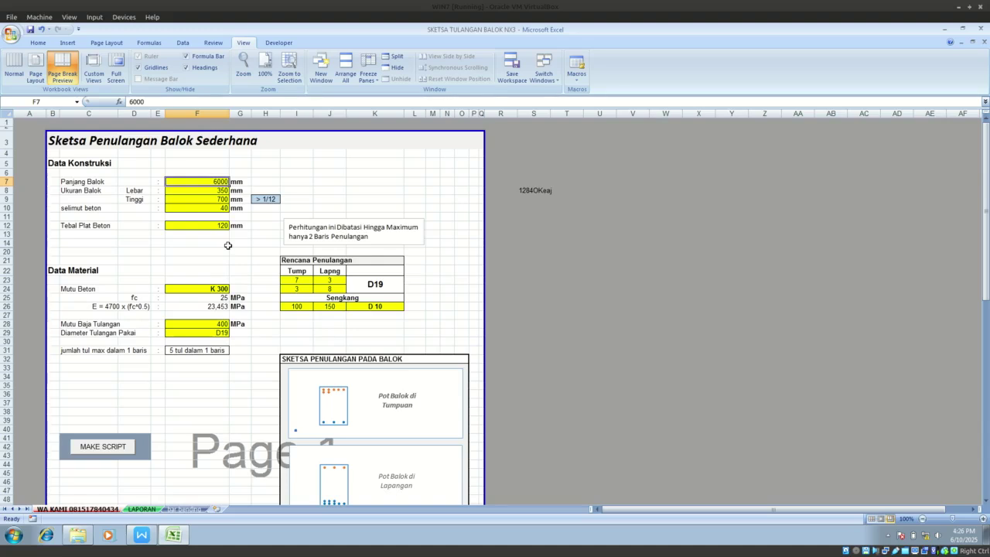
{"action": "type", "text": "5500"}
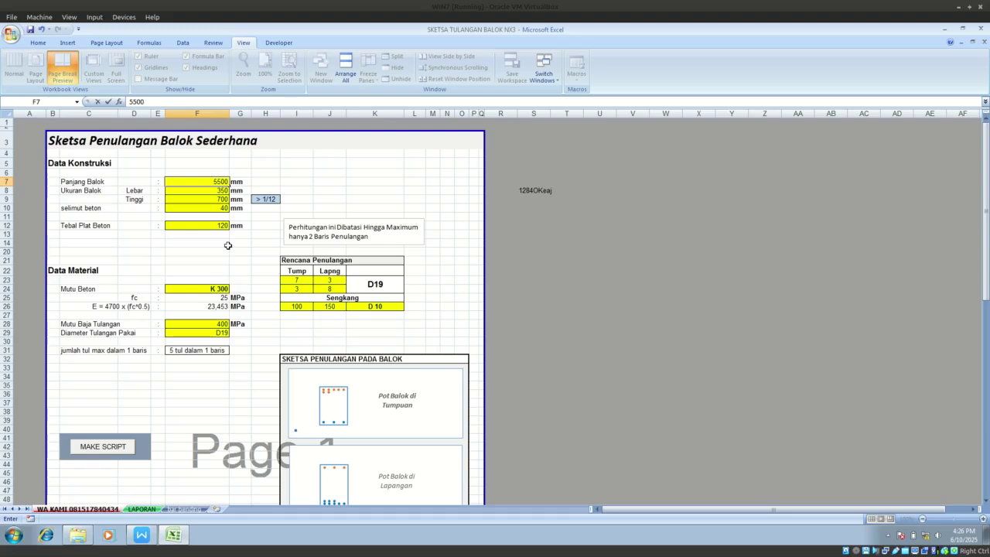
{"action": "key", "text": "Return"}
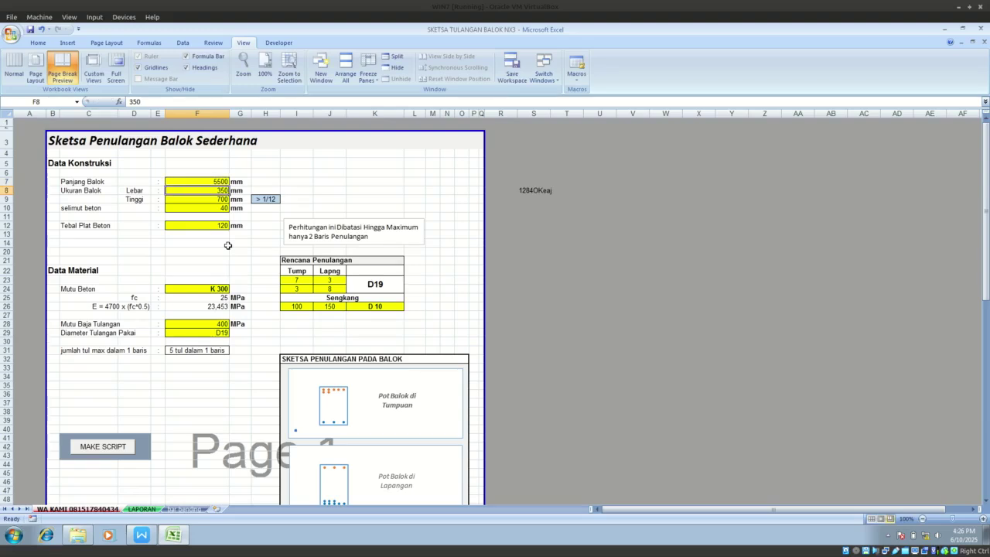
{"action": "type", "text": "250"}
{"action": "key", "text": "Return"}
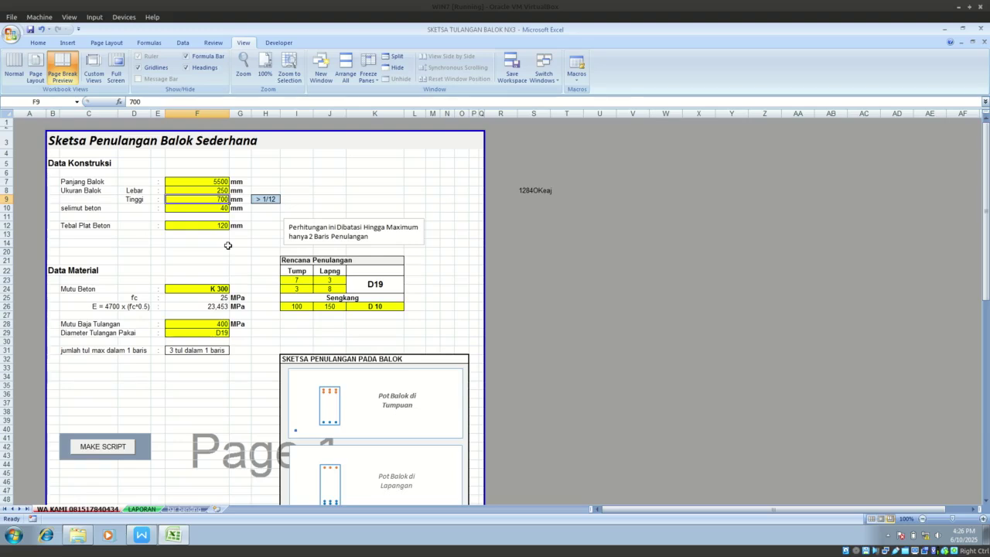
{"action": "type", "text": "50"}
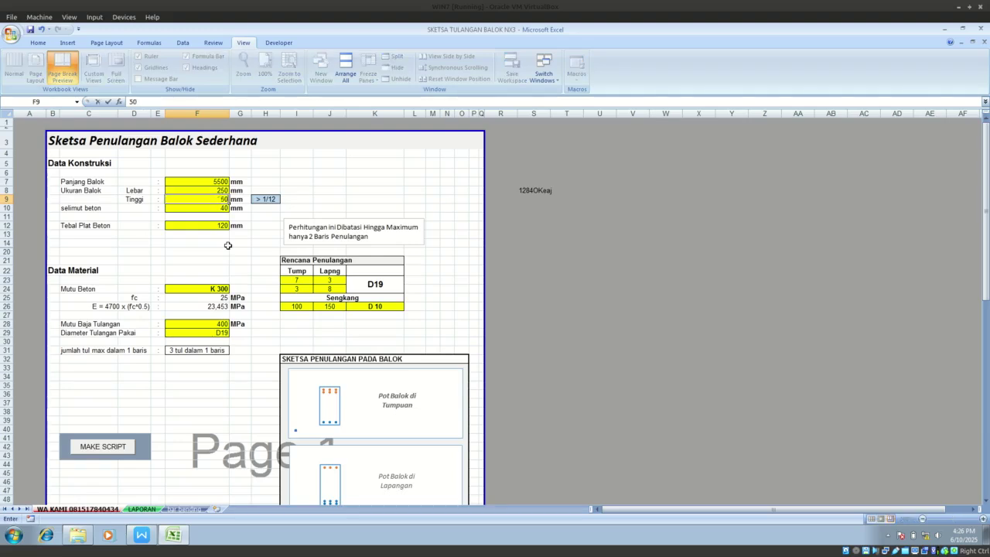
{"action": "type", "text": "0"}
{"action": "key", "text": "Return"}
{"action": "key", "text": "Return"}
{"action": "key", "text": "Return"}
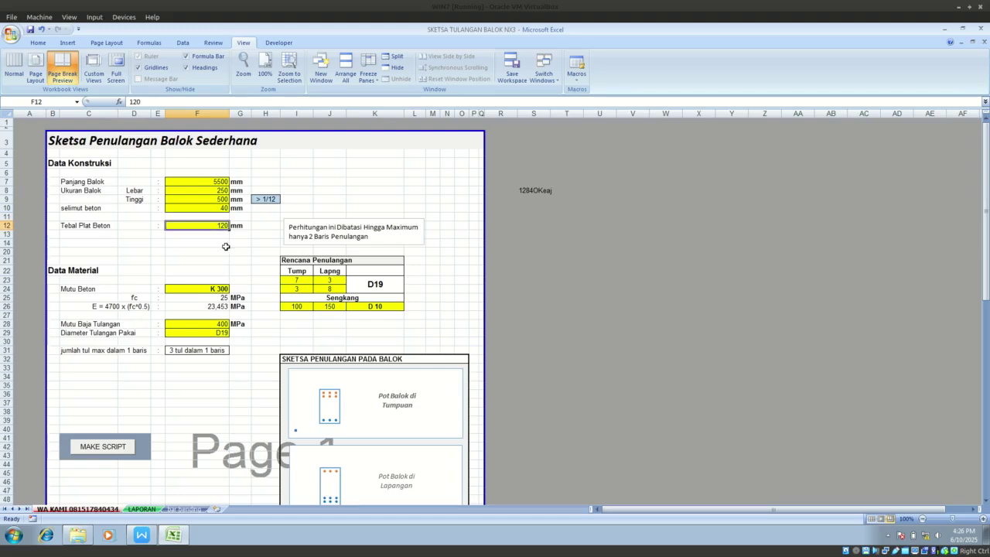
- Set the support (Tump) reinforcement in the Rencana Penulangan table to 4 upper and 2 lower bars
{"action": "left_click", "coordinate": [300, 278]}
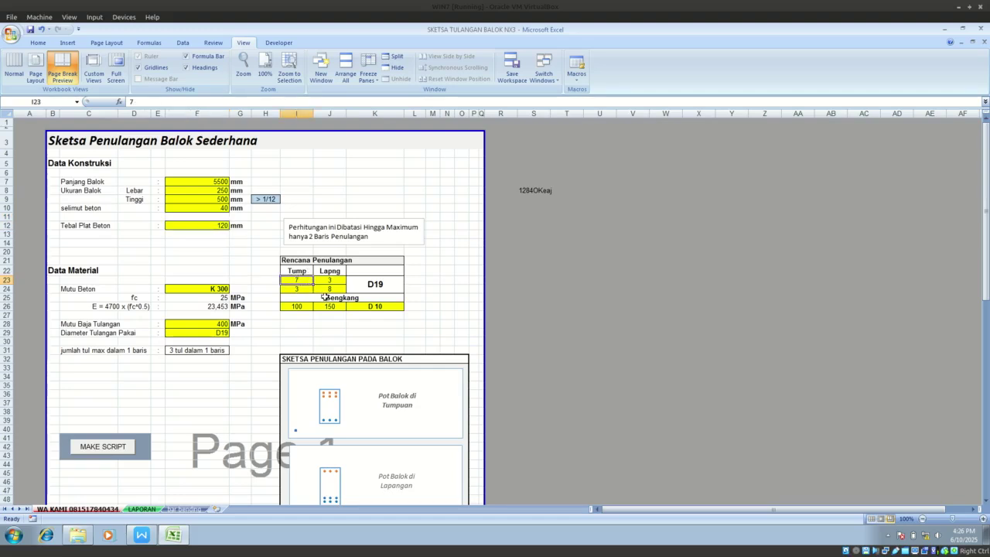
{"action": "type", "text": "4"}
{"action": "key", "text": "Return"}
{"action": "type", "text": "2"}
{"action": "key", "text": "Tab"}
- Set the midspan (Lapng) reinforcement in the Rencana Penulangan table to 2 upper and 5 lower bars
{"action": "key", "text": "Up"}
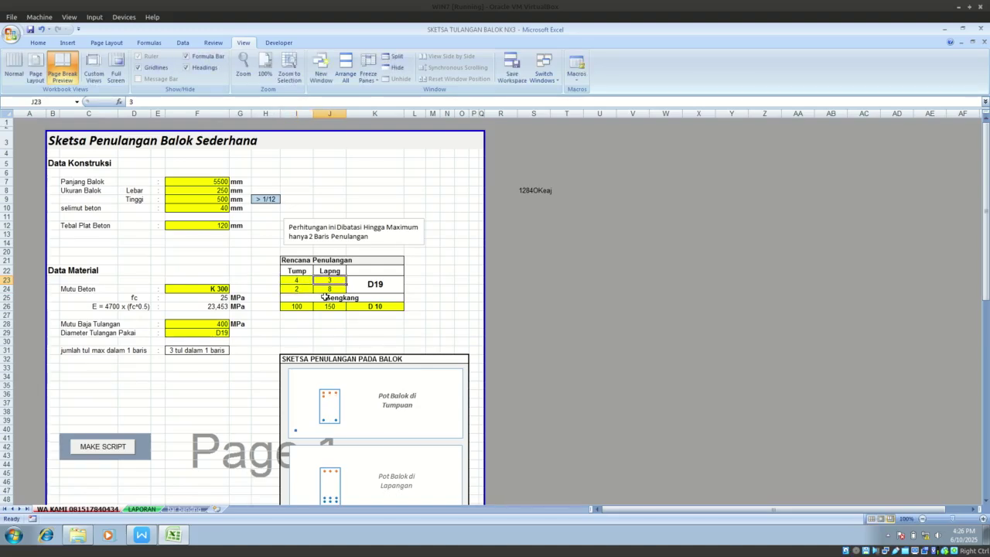
{"action": "type", "text": "4"}
{"action": "key", "text": "Return"}
{"action": "key", "text": "Up"}
{"action": "type", "text": "2"}
{"action": "key", "text": "Return"}
{"action": "type", "text": "5"}
{"action": "key", "text": "Return"}
- Set the midspan stirrup (Sengkang) spacing to 200 and check the beam cross-section sketches
{"action": "key", "text": "Return"}
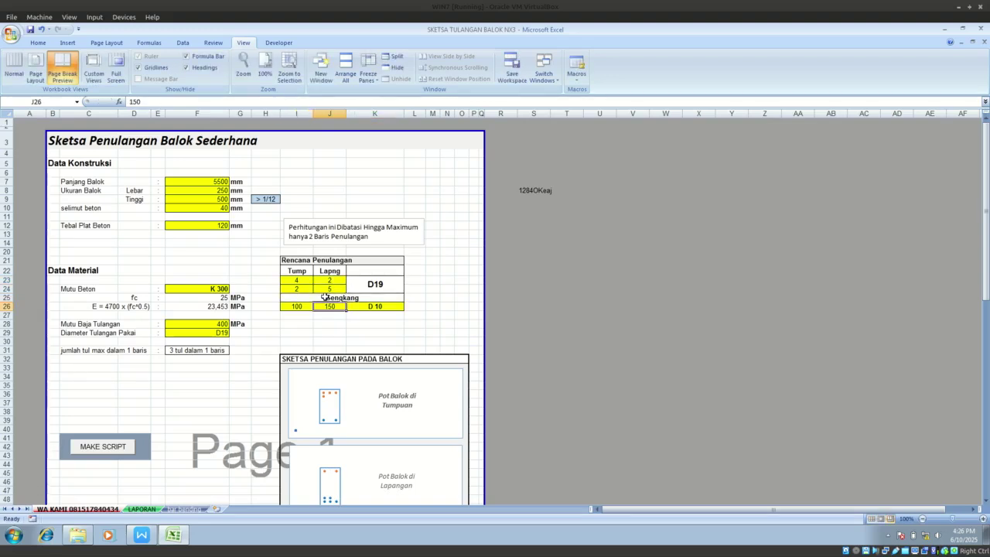
{"action": "type", "text": "200"}
{"action": "key", "text": "Return"}
{"action": "scroll", "coordinate": [346, 305], "scroll_direction": "down", "scroll_amount": 4}
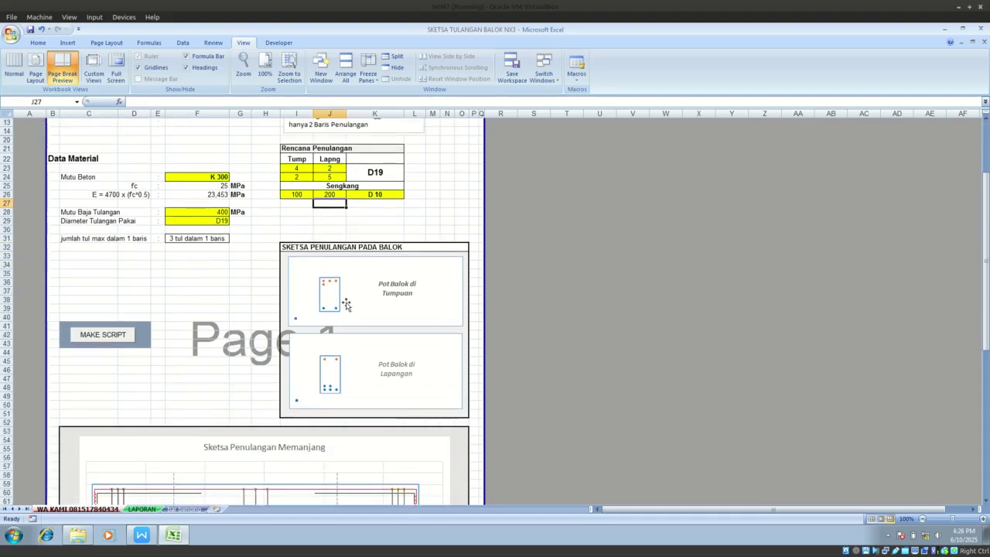
{"action": "scroll", "coordinate": [183, 332], "scroll_direction": "up", "scroll_amount": 1}
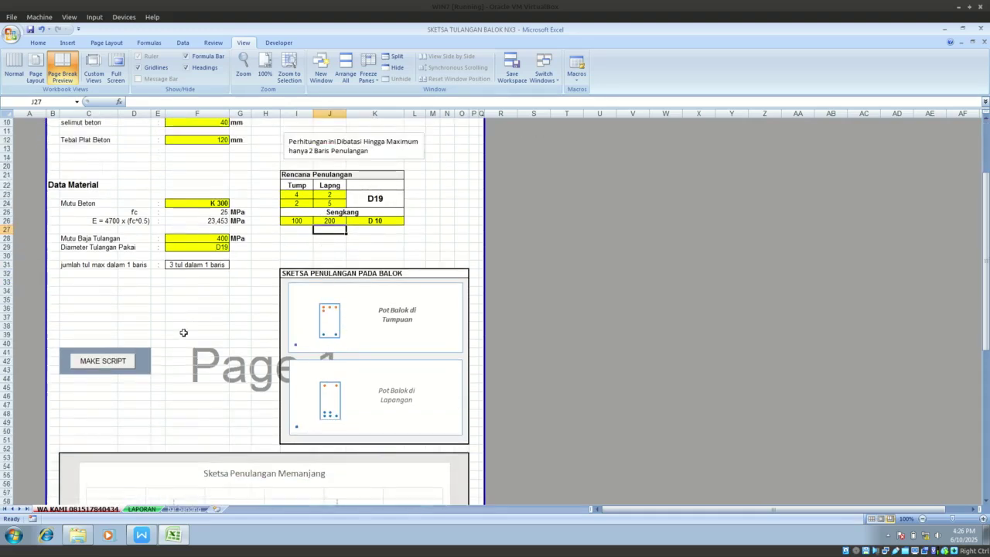
{"action": "scroll", "coordinate": [183, 333], "scroll_direction": "up", "scroll_amount": 3}
- Remove the yellow fill from the stirrup diameter cell in the Rencana Penulangan table
{"action": "left_click", "coordinate": [373, 284]}
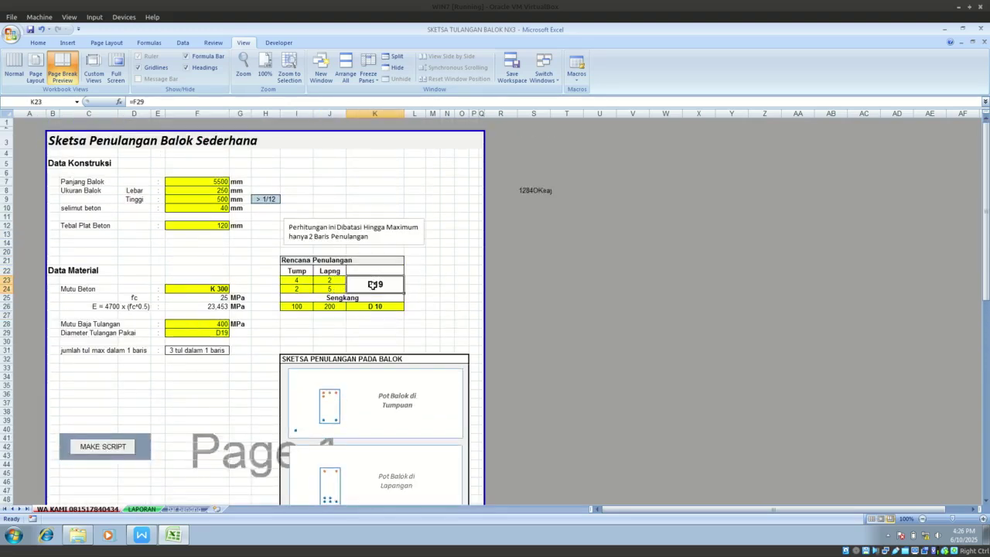
{"action": "left_click", "coordinate": [372, 304]}
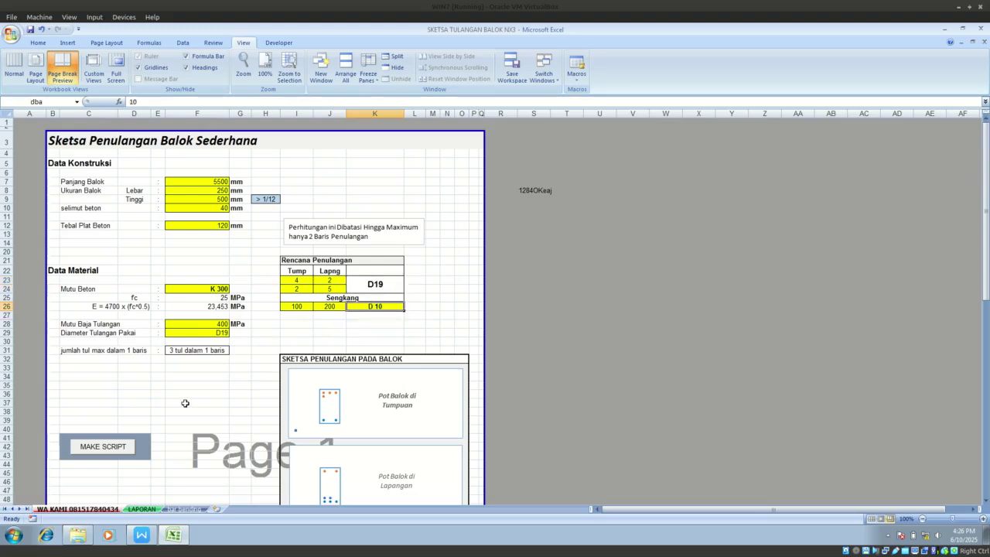
{"action": "scroll", "coordinate": [185, 403], "scroll_direction": "down", "scroll_amount": 2}
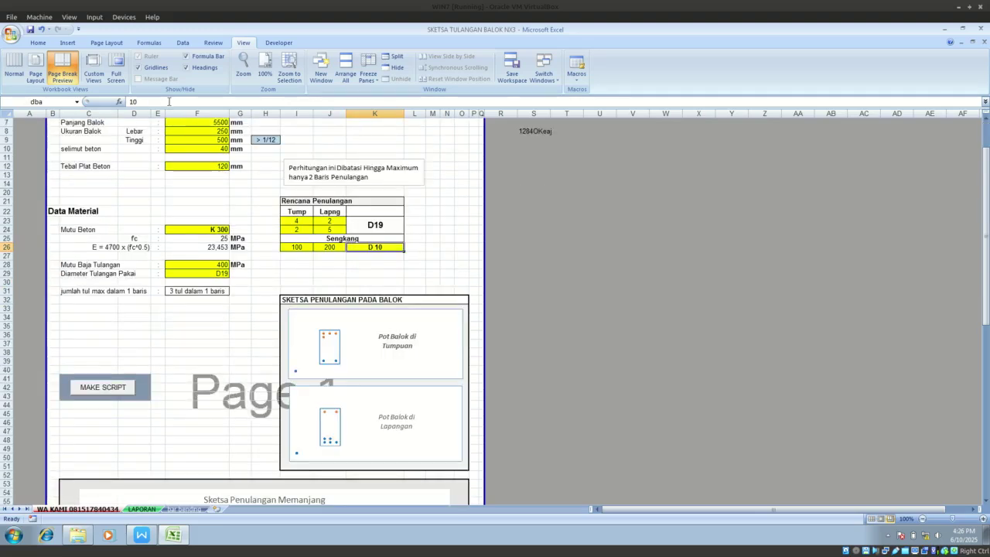
{"action": "left_click", "coordinate": [42, 46]}
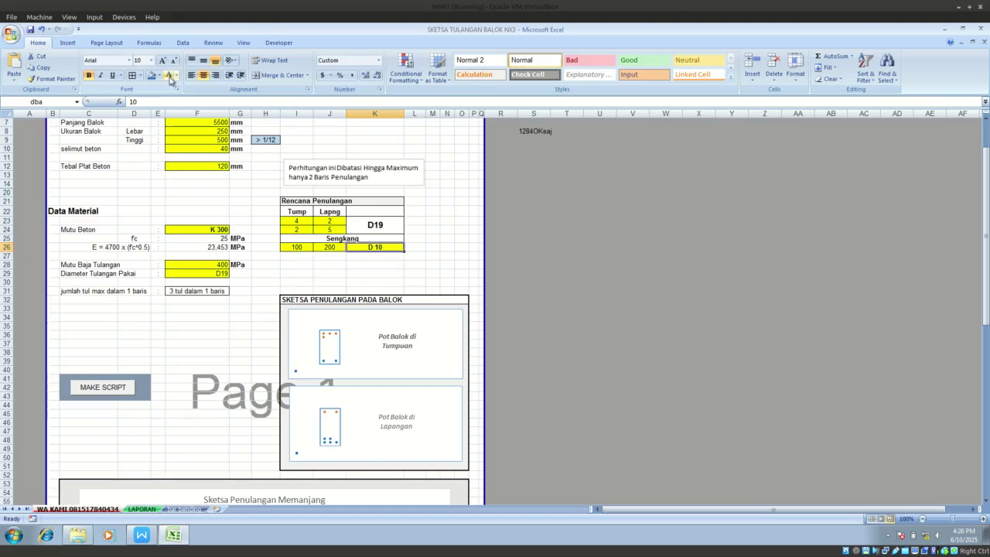
{"action": "left_click", "coordinate": [159, 75]}
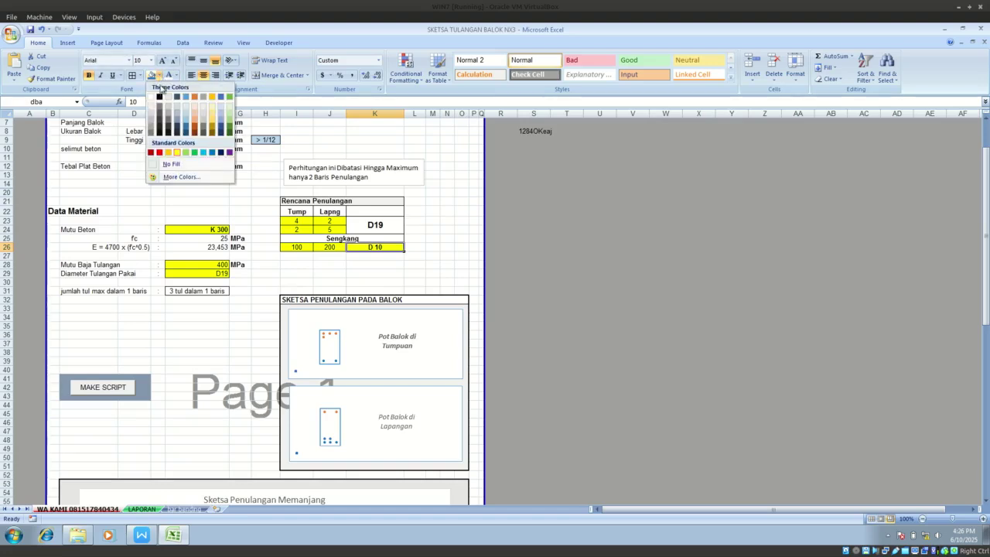
{"action": "left_click", "coordinate": [176, 153]}
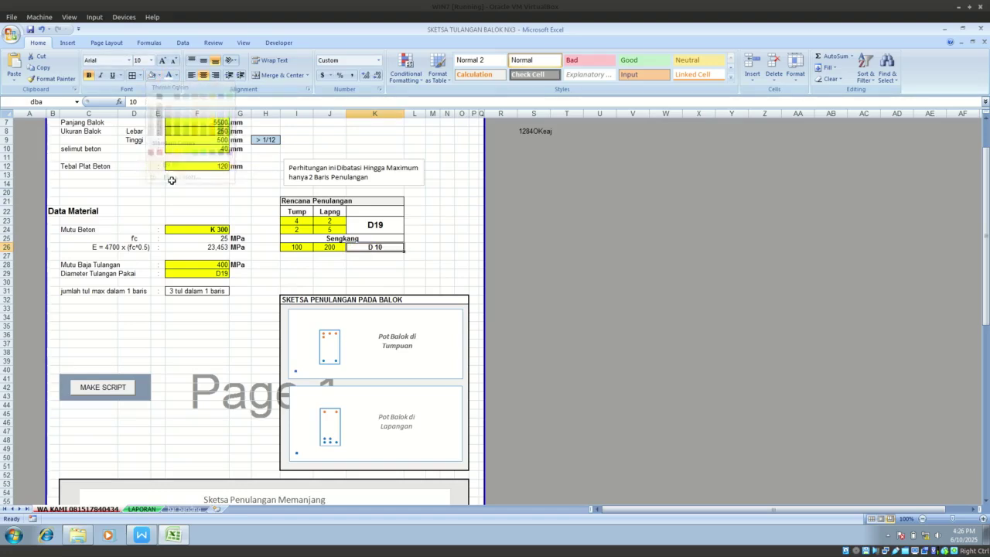
{"action": "left_click", "coordinate": [209, 350]}
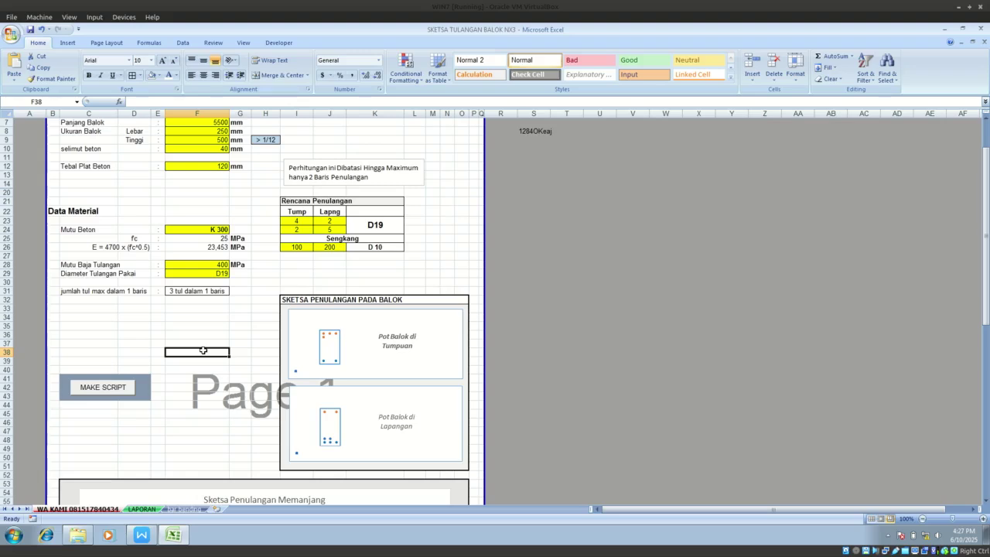
- Review the LAPORAN sheet from the beam data to the shear calculation and the flexural reinforcement sketches
{"action": "left_click", "coordinate": [141, 509]}
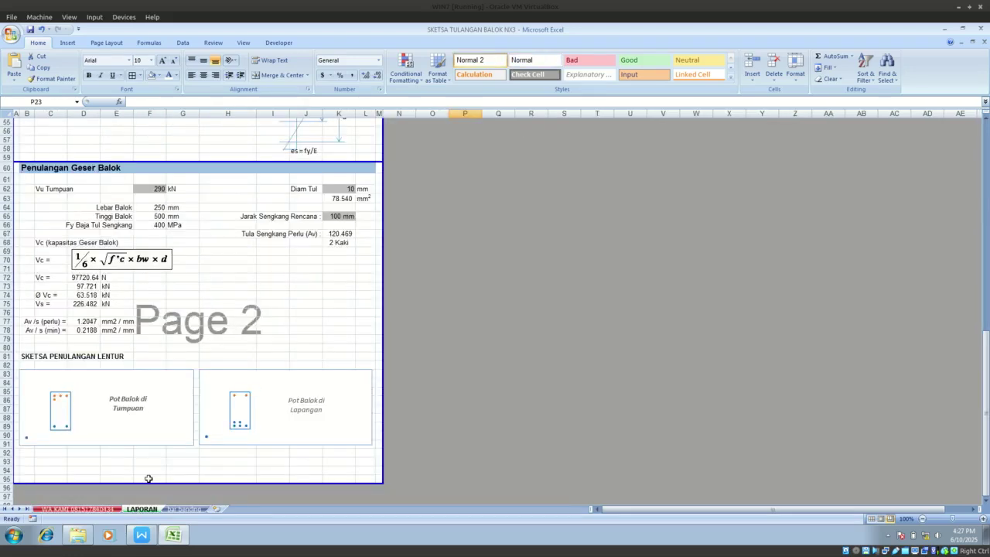
{"action": "scroll", "coordinate": [183, 360], "scroll_direction": "up", "scroll_amount": 10}
{"action": "scroll", "coordinate": [186, 361], "scroll_direction": "down", "scroll_amount": 15}
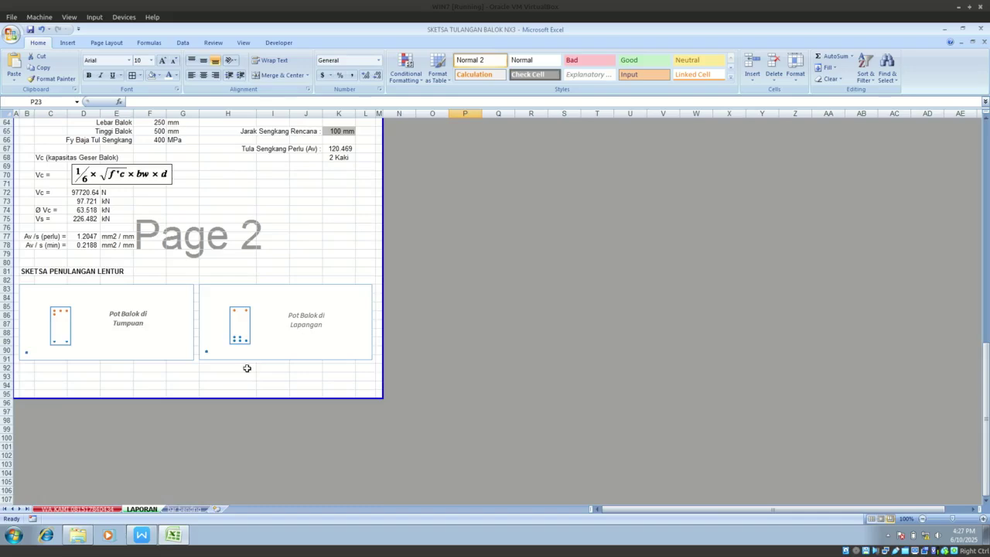
{"action": "scroll", "coordinate": [246, 367], "scroll_direction": "up", "scroll_amount": 8}
{"action": "scroll", "coordinate": [246, 369], "scroll_direction": "up", "scroll_amount": 11}
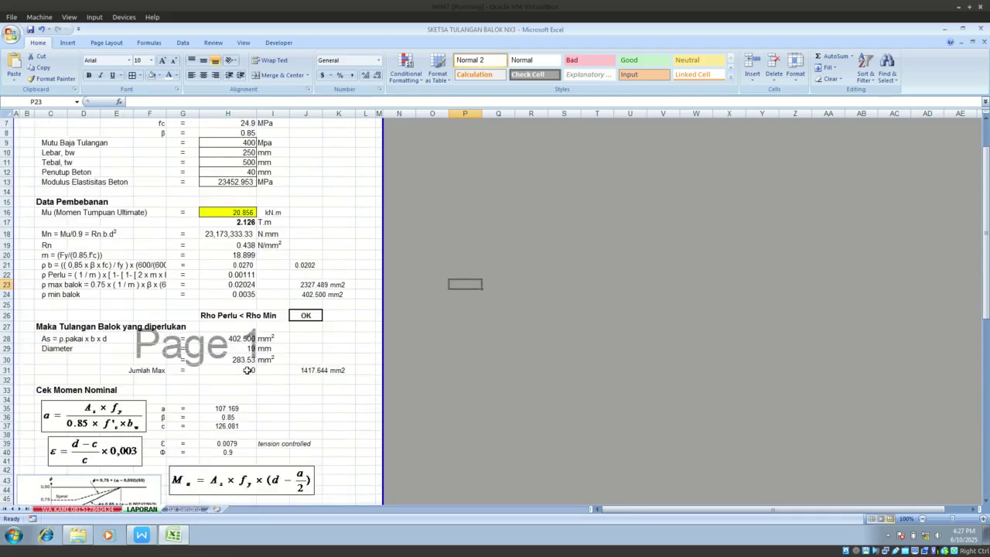
{"action": "scroll", "coordinate": [247, 371], "scroll_direction": "up", "scroll_amount": 2}
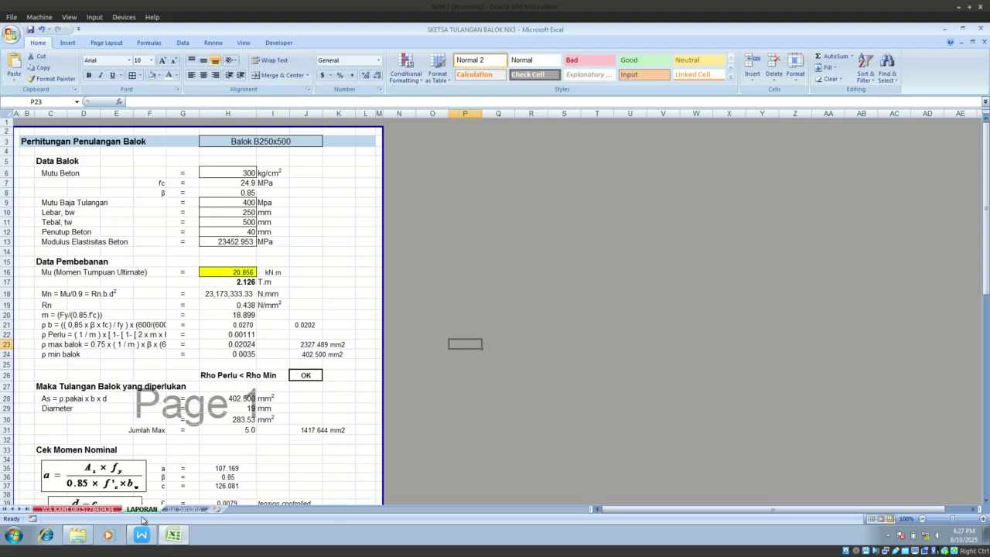
- Compare the ultimate support moment under Data Pembebanan with the nominal moment capacity and safety check under Cek Momen Nominal
{"action": "left_click", "coordinate": [224, 273]}
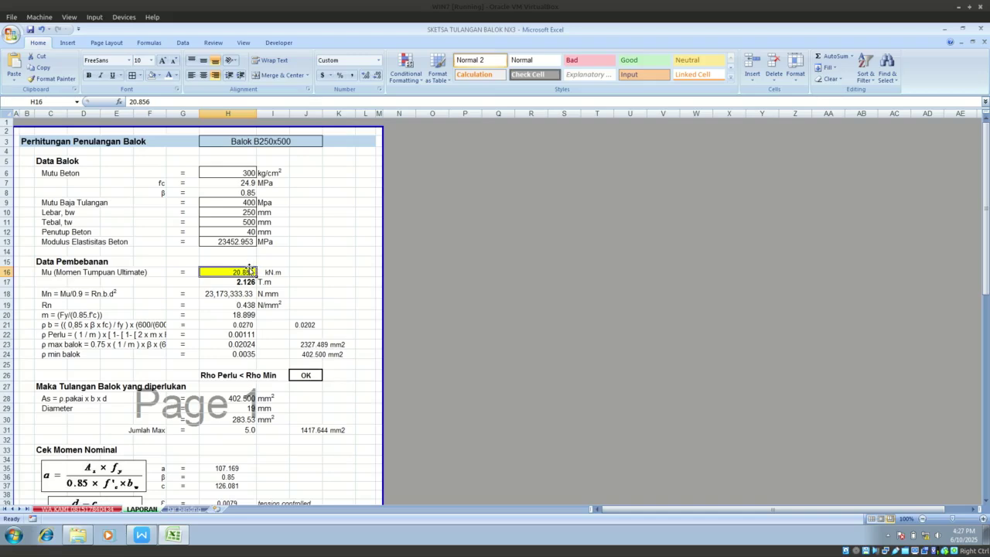
{"action": "scroll", "coordinate": [250, 269], "scroll_direction": "down", "scroll_amount": 11}
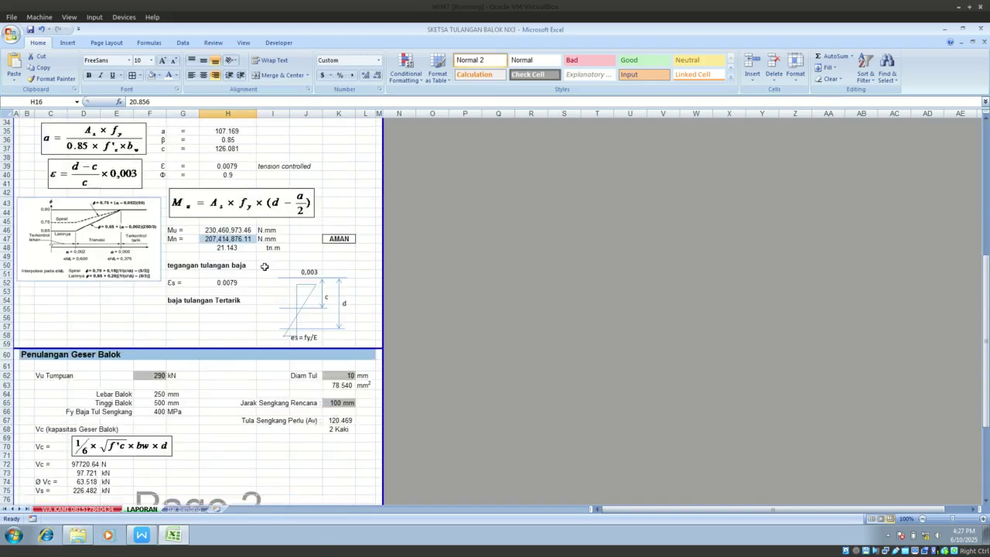
{"action": "left_click", "coordinate": [228, 240]}
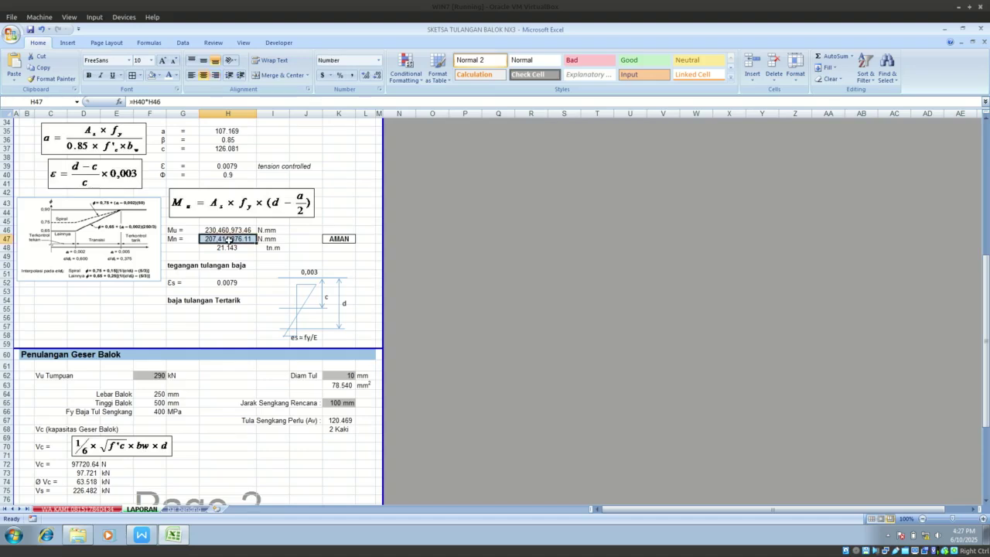
{"action": "scroll", "coordinate": [291, 298], "scroll_direction": "up", "scroll_amount": 3}
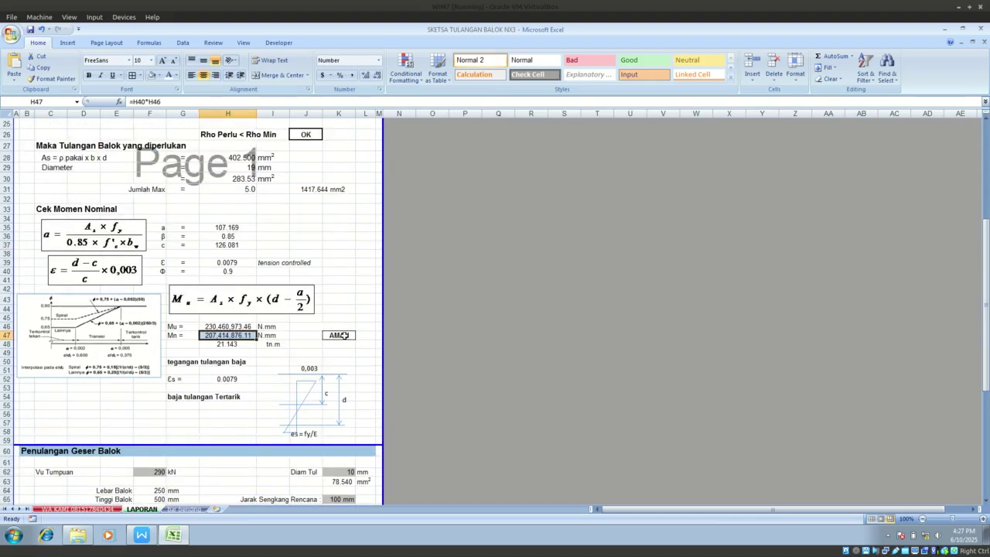
{"action": "left_click", "coordinate": [340, 335]}
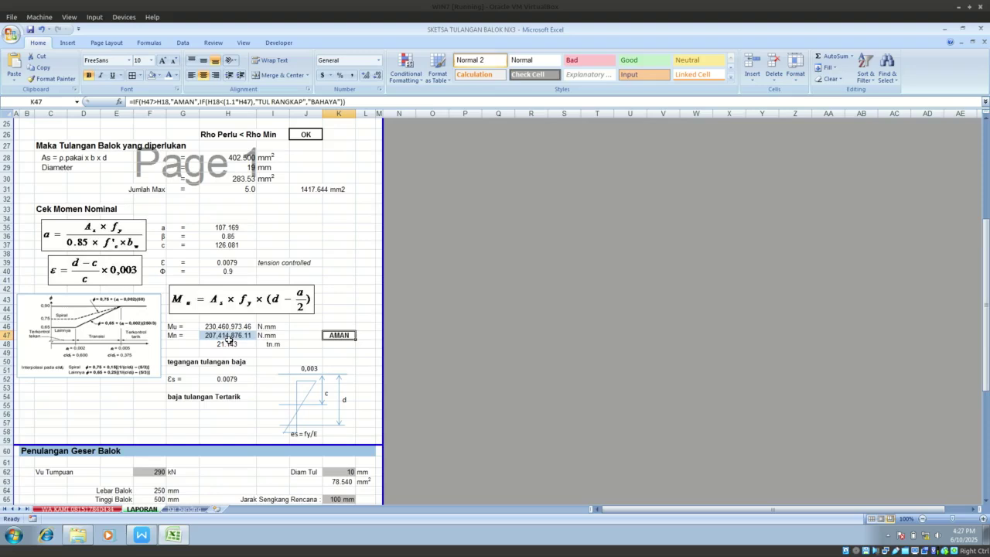
{"action": "left_click", "coordinate": [229, 343]}
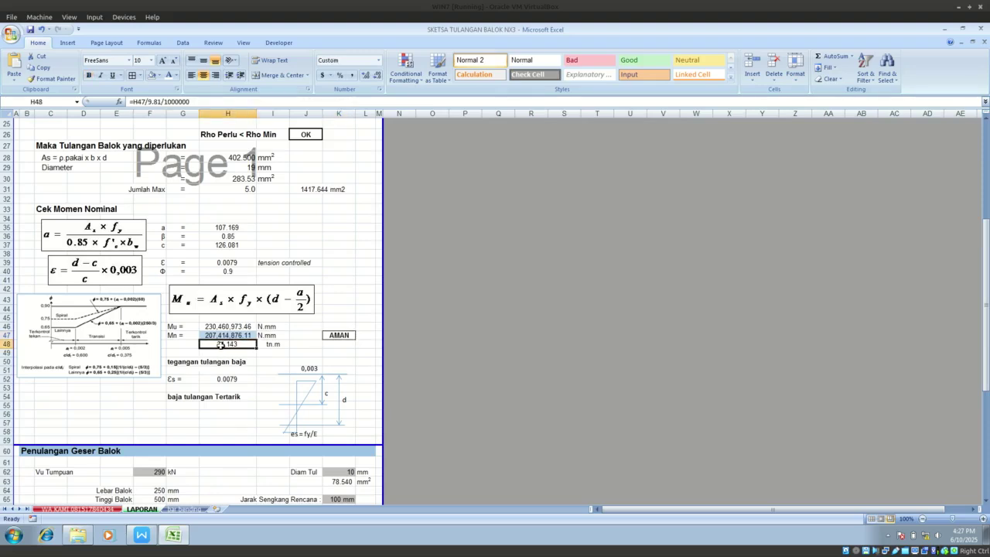
{"action": "left_click_drag", "start_coordinate": [178, 335], "coordinate": [267, 342]}
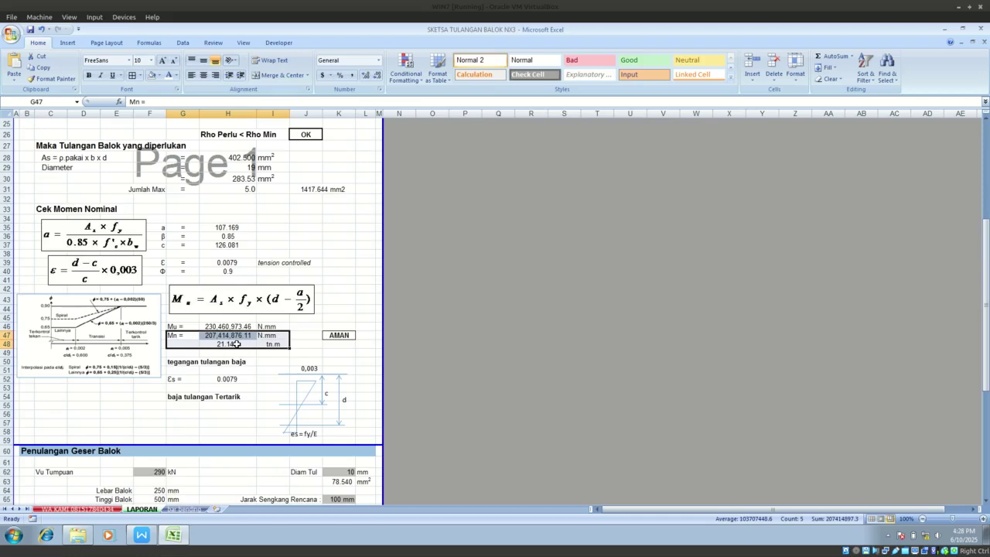
{"action": "left_click", "coordinate": [235, 361]}
{"action": "scroll", "coordinate": [237, 369], "scroll_direction": "up", "scroll_amount": 4}
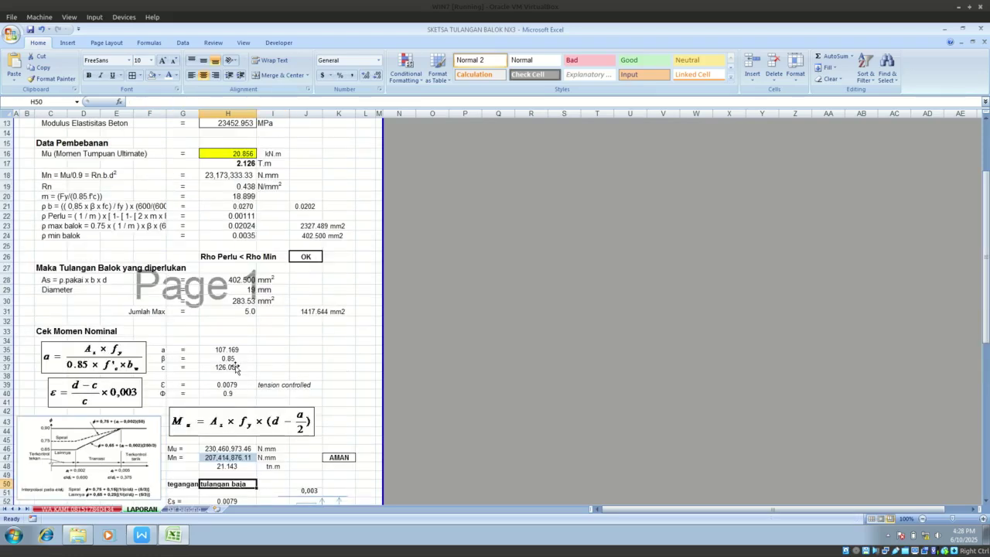
{"action": "scroll", "coordinate": [237, 369], "scroll_direction": "down", "scroll_amount": 3}
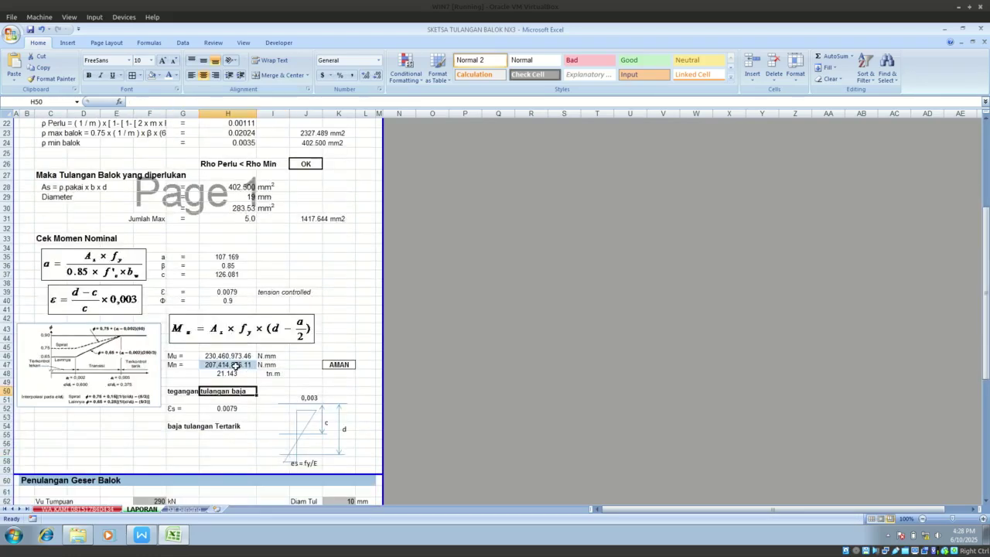
{"action": "scroll", "coordinate": [237, 374], "scroll_direction": "up", "scroll_amount": 7}
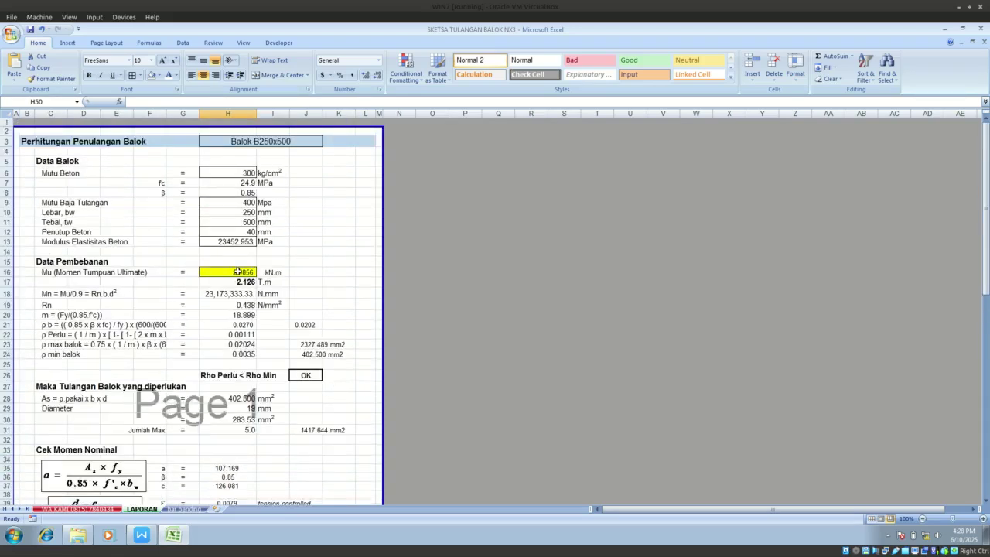
{"action": "left_click", "coordinate": [231, 271]}
{"action": "left_click_drag", "start_coordinate": [216, 275], "coordinate": [217, 283]}
{"action": "scroll", "coordinate": [217, 287], "scroll_direction": "down", "scroll_amount": 6}
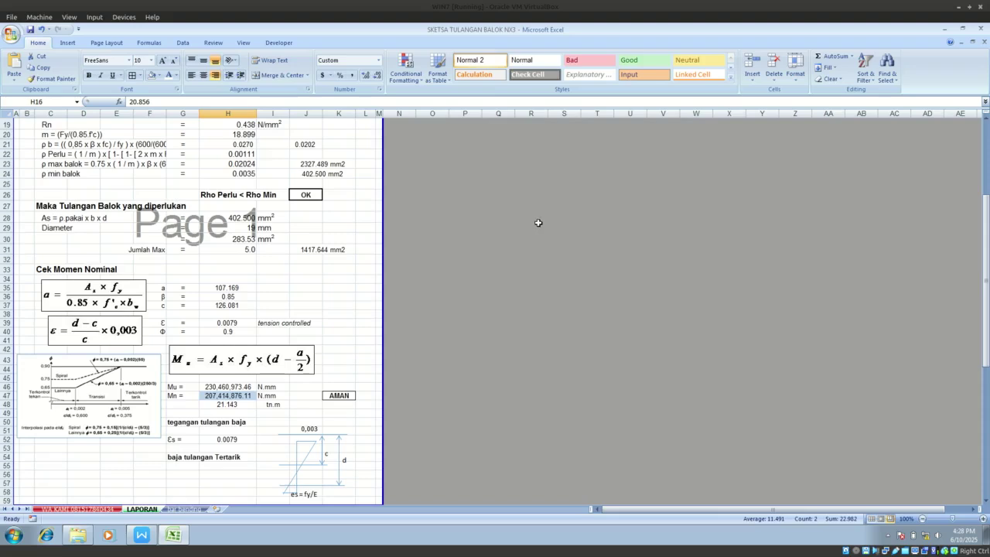
- Format the nominal moment value in tn.m (H48) as bold, size 12, with a light blue fill
{"action": "left_click", "coordinate": [219, 405]}
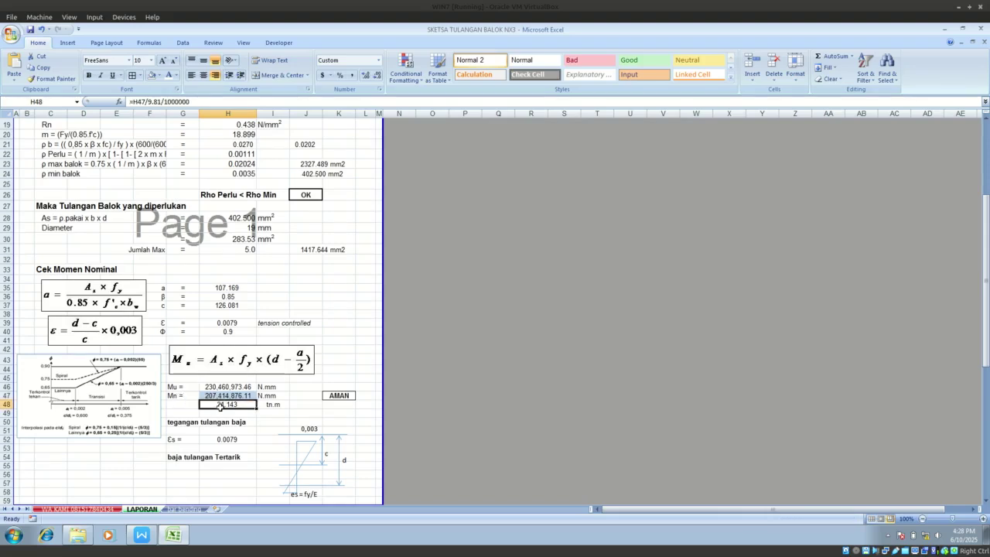
{"action": "left_click", "coordinate": [88, 75]}
{"action": "left_click", "coordinate": [159, 75]}
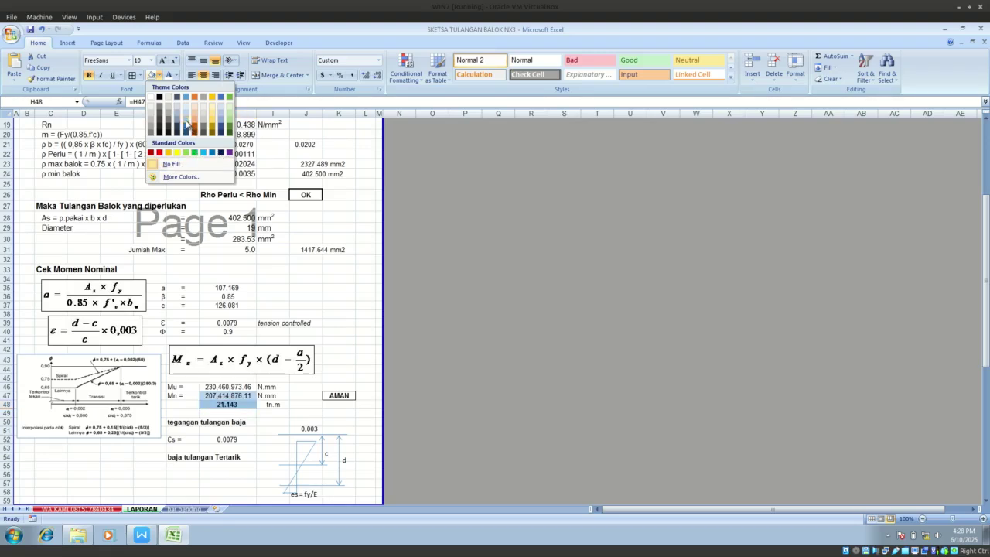
{"action": "left_click", "coordinate": [187, 122]}
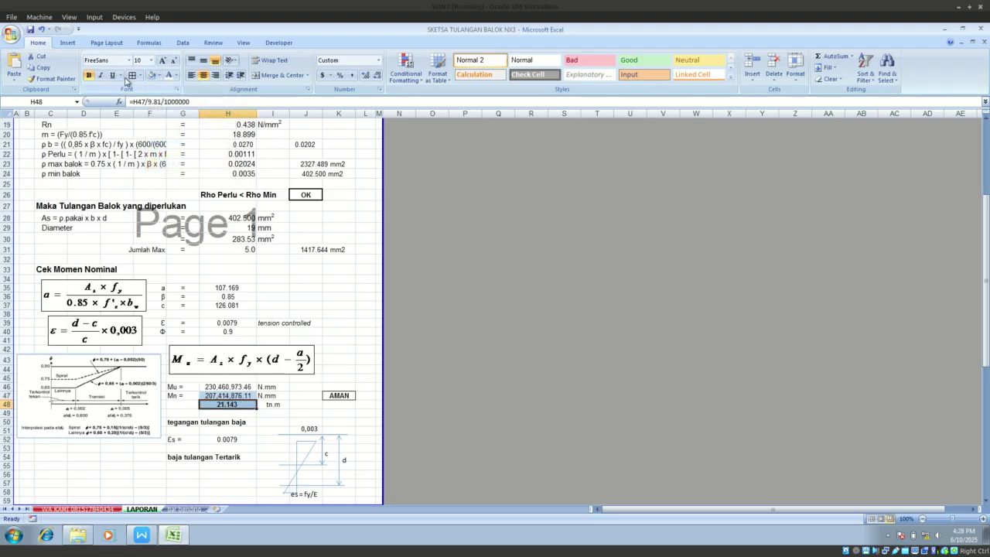
{"action": "left_click", "coordinate": [151, 60]}
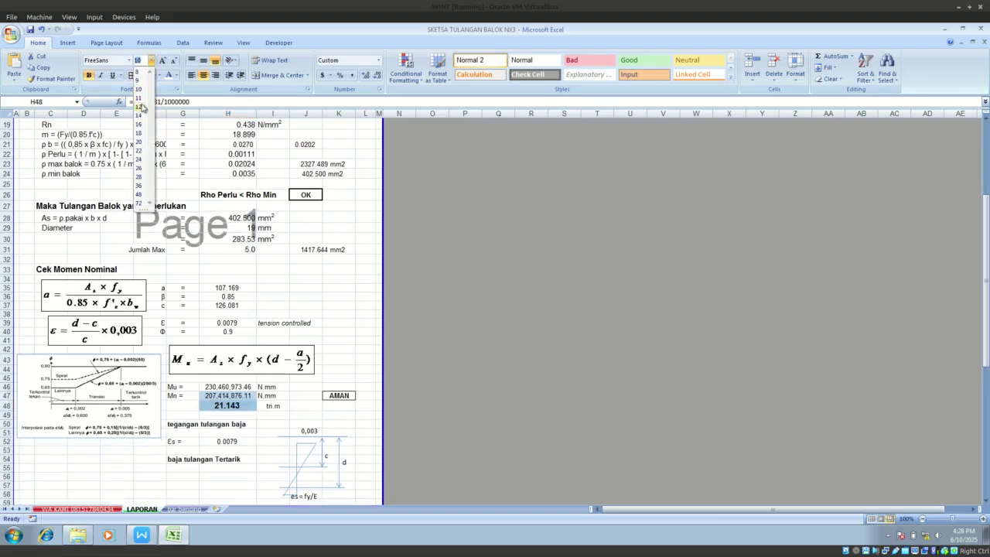
{"action": "key", "text": "Escape"}
{"action": "left_click", "coordinate": [433, 296]}
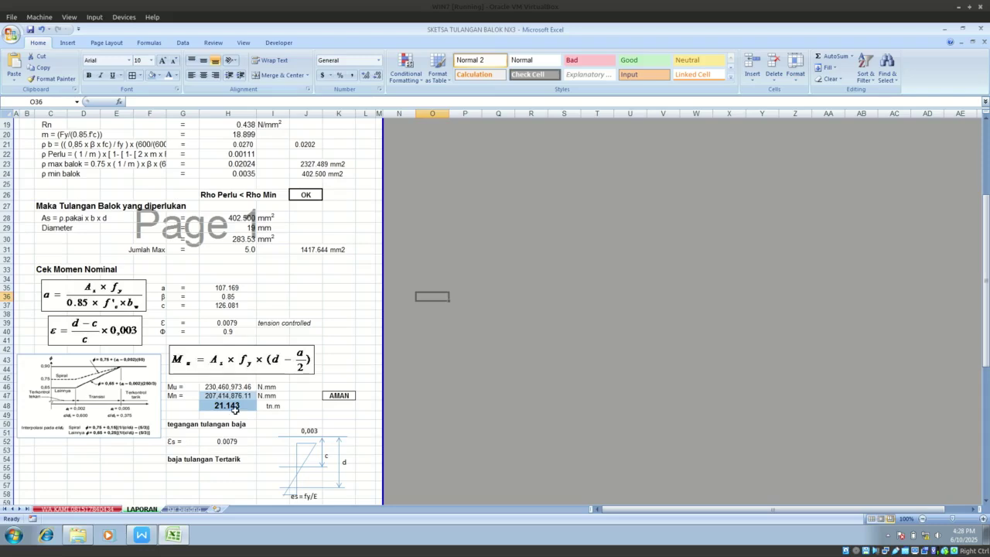
- Fill the Vu Tumpuan value under Penulangan Geser Balok with yellow and make it bold
{"action": "scroll", "coordinate": [271, 357], "scroll_direction": "down", "scroll_amount": 10}
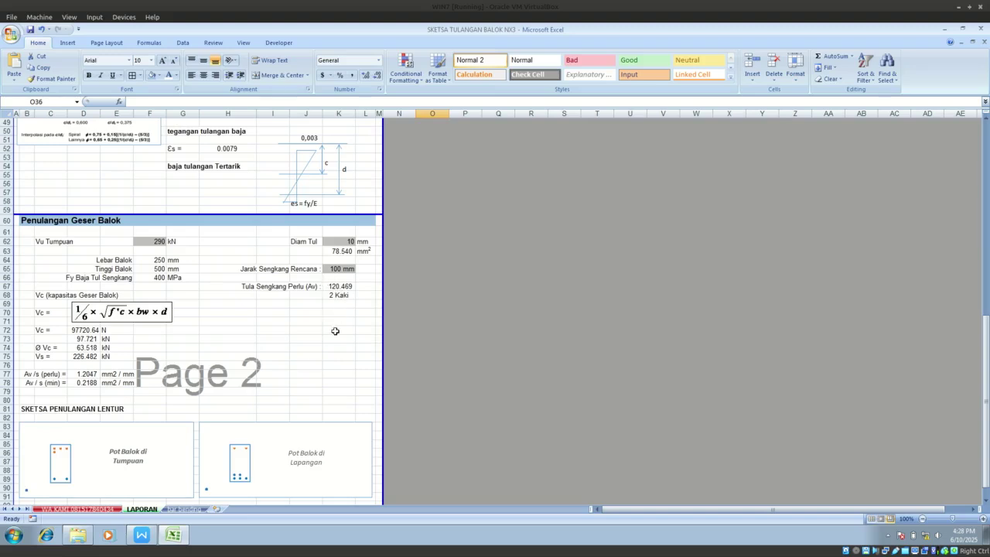
{"action": "scroll", "coordinate": [320, 349], "scroll_direction": "down", "scroll_amount": 1}
{"action": "left_click", "coordinate": [151, 216]}
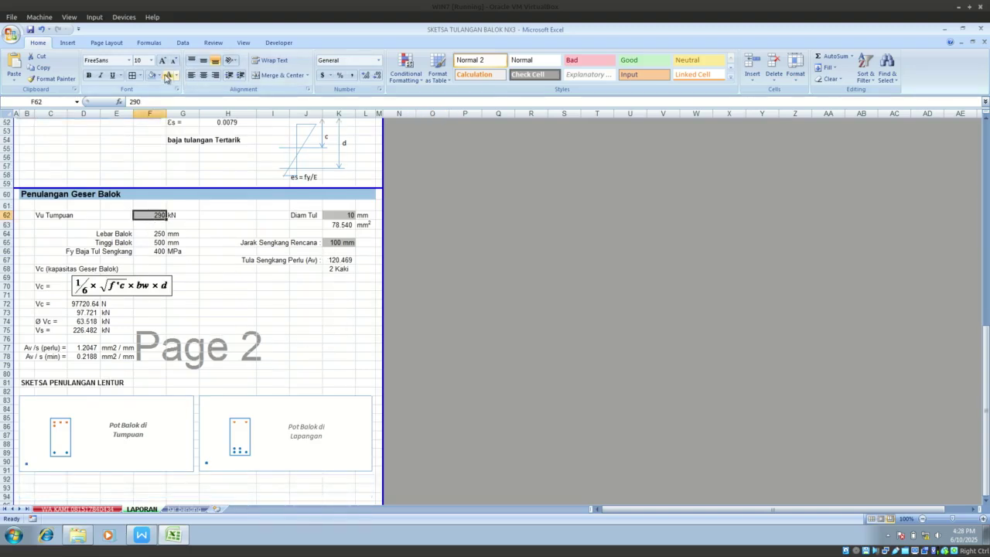
{"action": "left_click", "coordinate": [160, 75]}
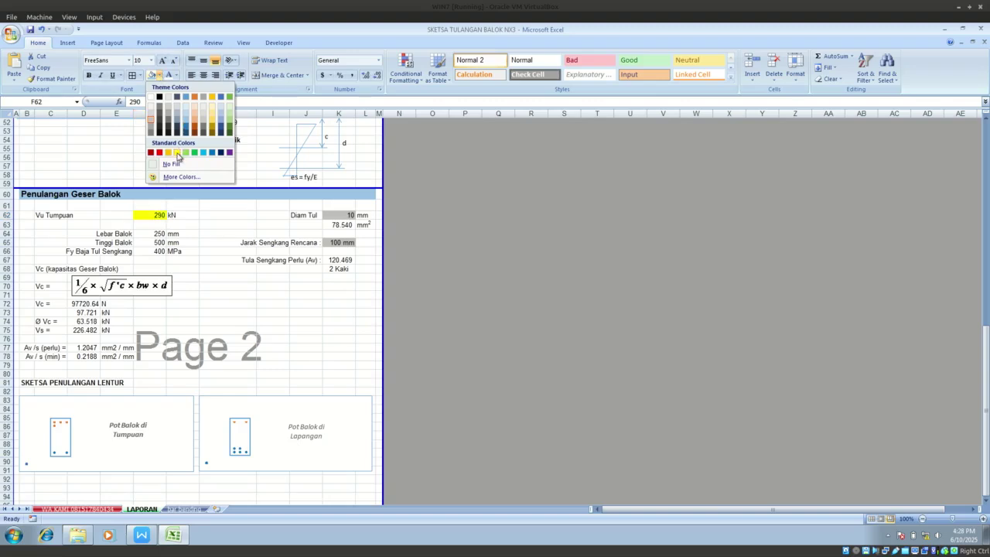
{"action": "left_click", "coordinate": [177, 154]}
{"action": "left_click", "coordinate": [250, 323]}
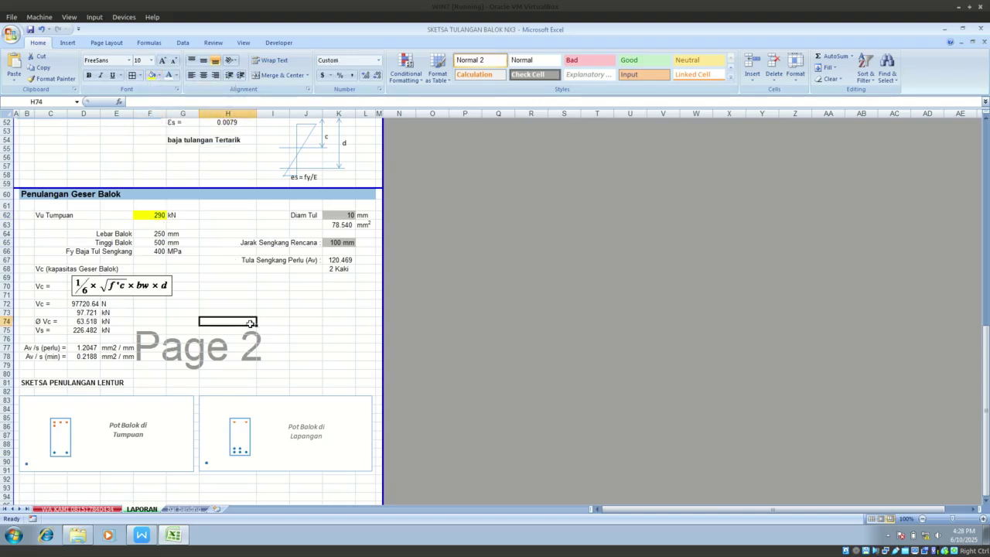
{"action": "left_click", "coordinate": [152, 215]}
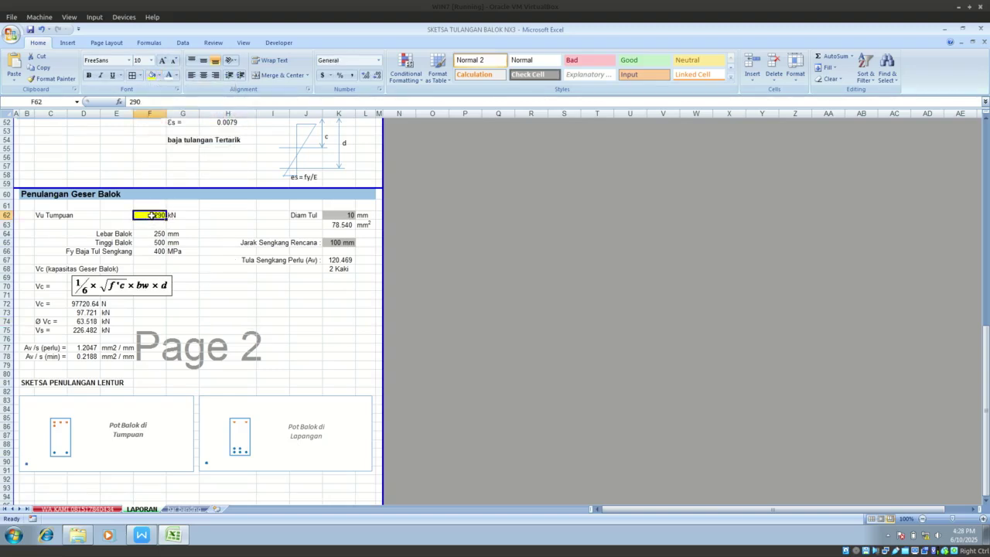
{"action": "left_click", "coordinate": [249, 319]}
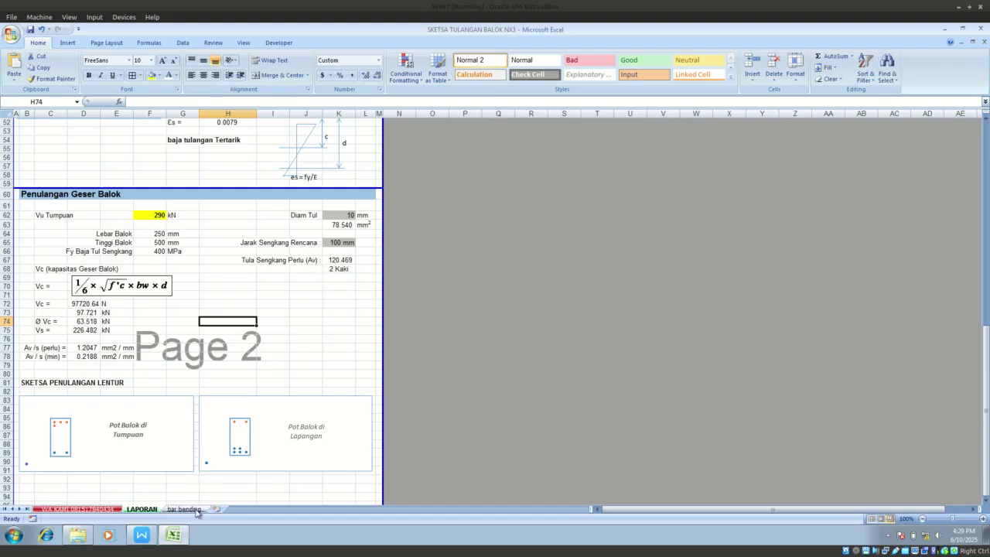
- Generate the CAD drawing script from the beam input sheet and accept the message
{"action": "left_click", "coordinate": [77, 509]}
{"action": "left_click", "coordinate": [91, 393]}
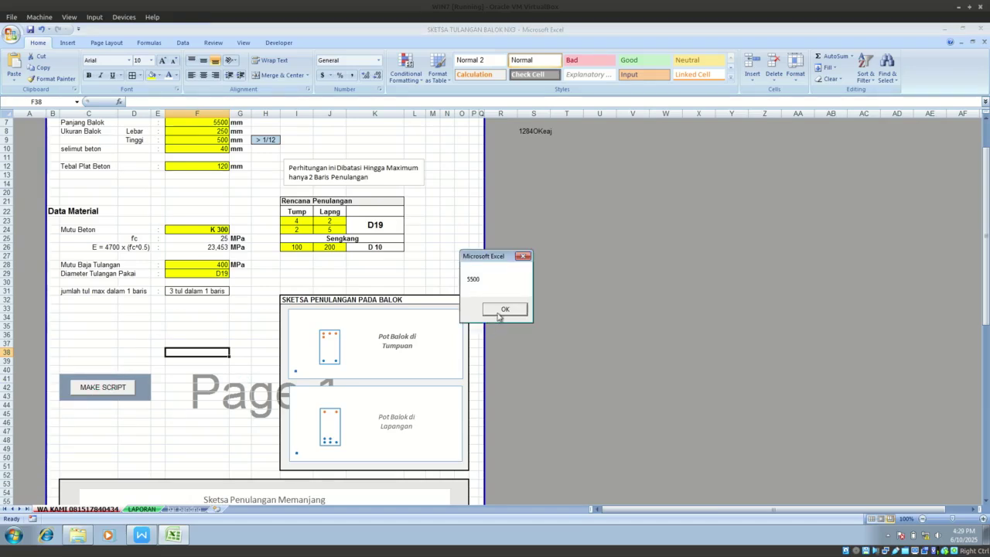
{"action": "left_click", "coordinate": [499, 313]}
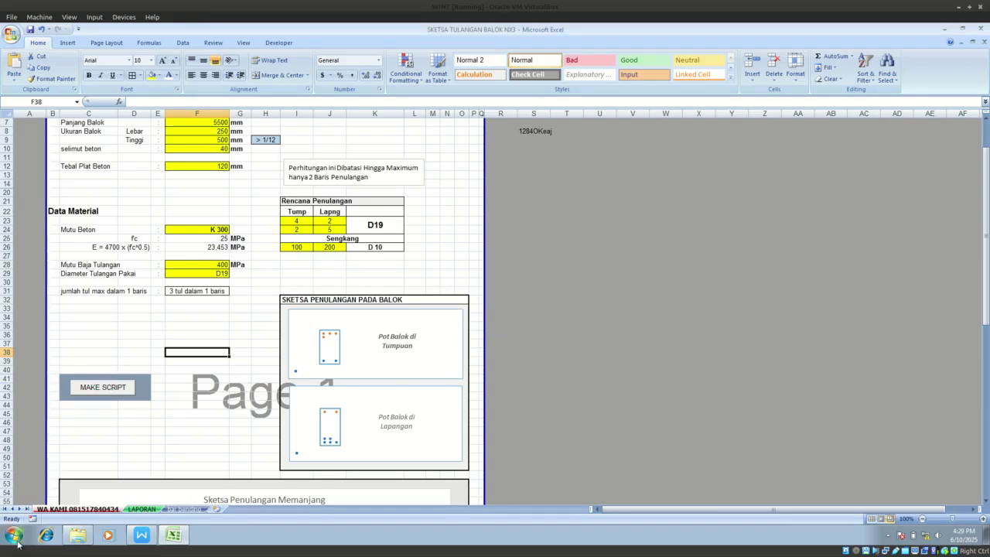
- Launch Bricscad and run the TestFile script from the SCRIPT folder in My Documents to draw the beam reinforcement
{"action": "left_click", "coordinate": [15, 540]}
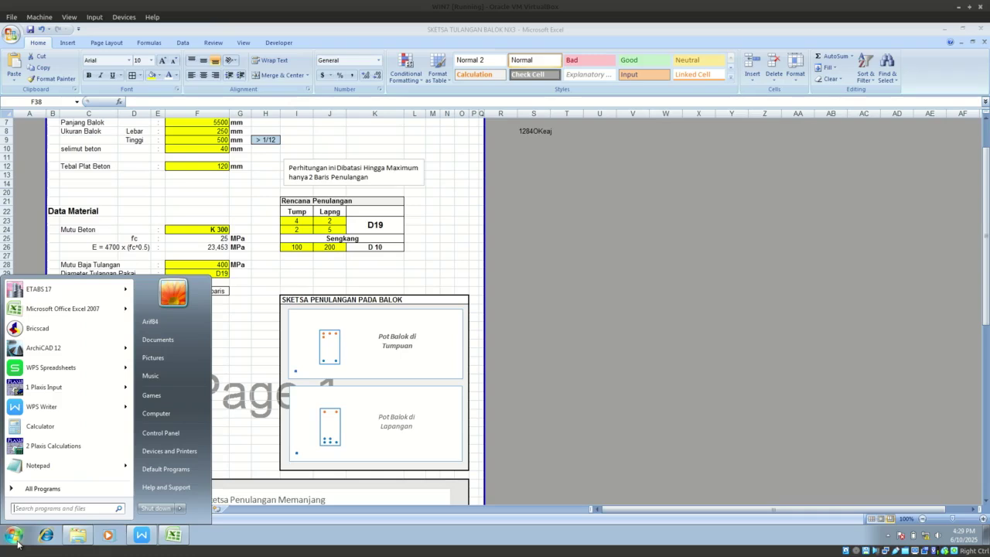
{"action": "left_click", "coordinate": [39, 329]}
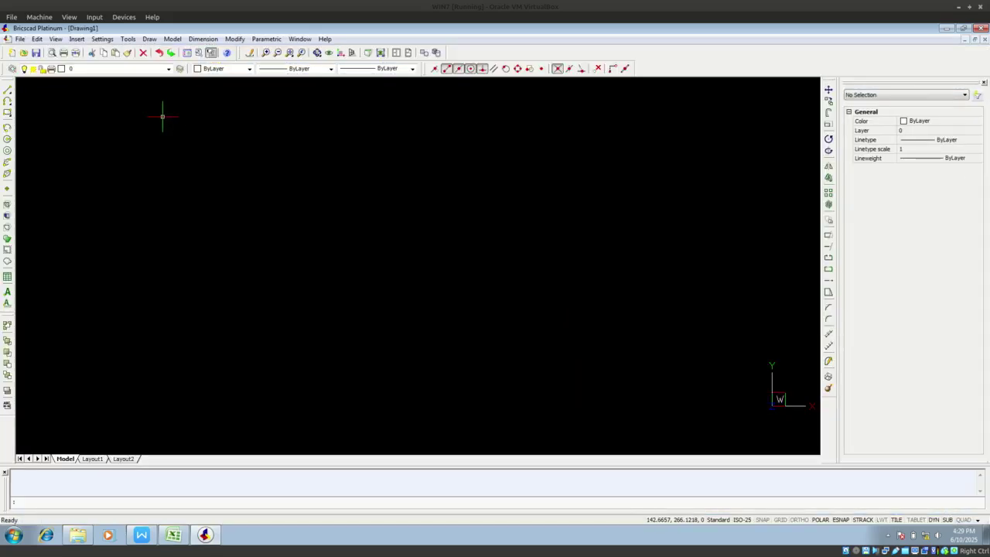
{"action": "left_click", "coordinate": [128, 38]}
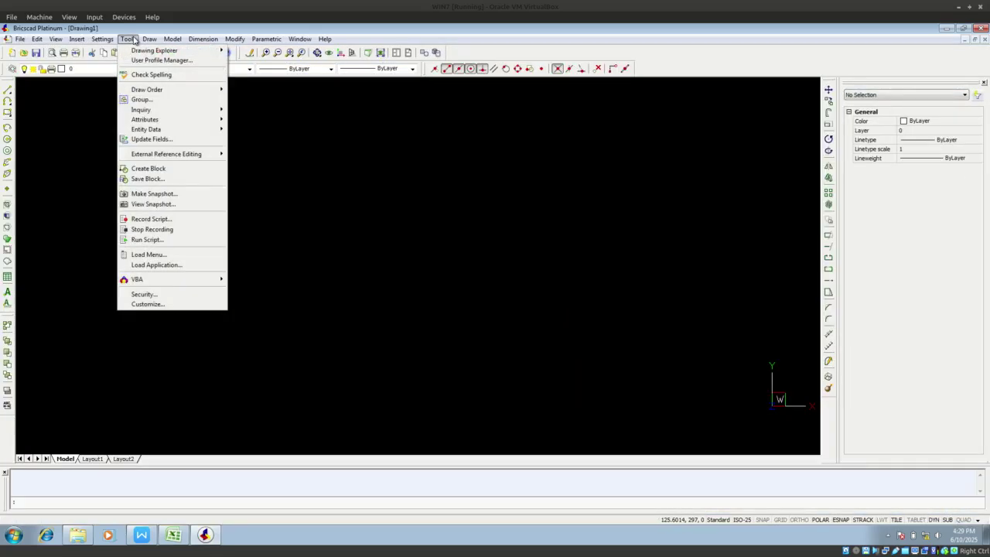
{"action": "left_click", "coordinate": [172, 241]}
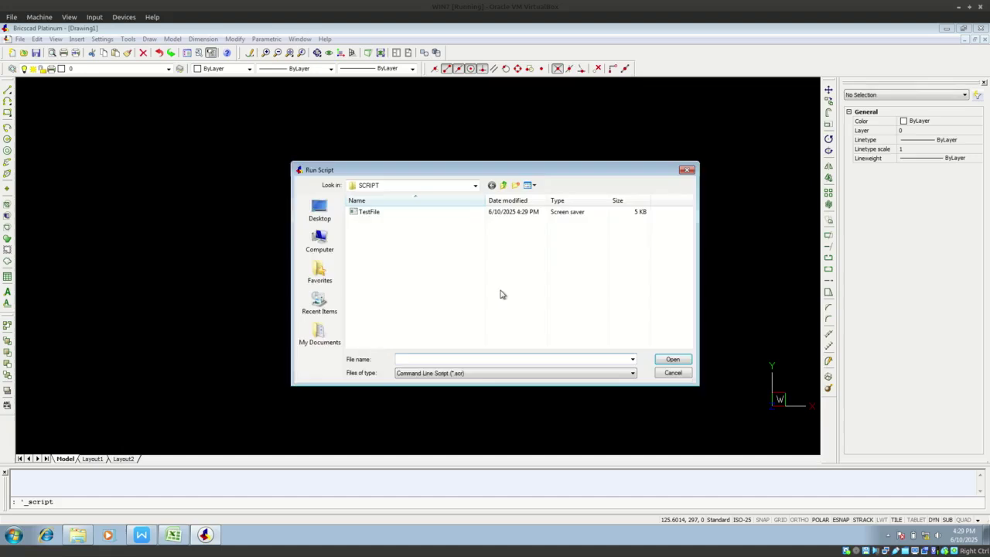
{"action": "left_click", "coordinate": [457, 186]}
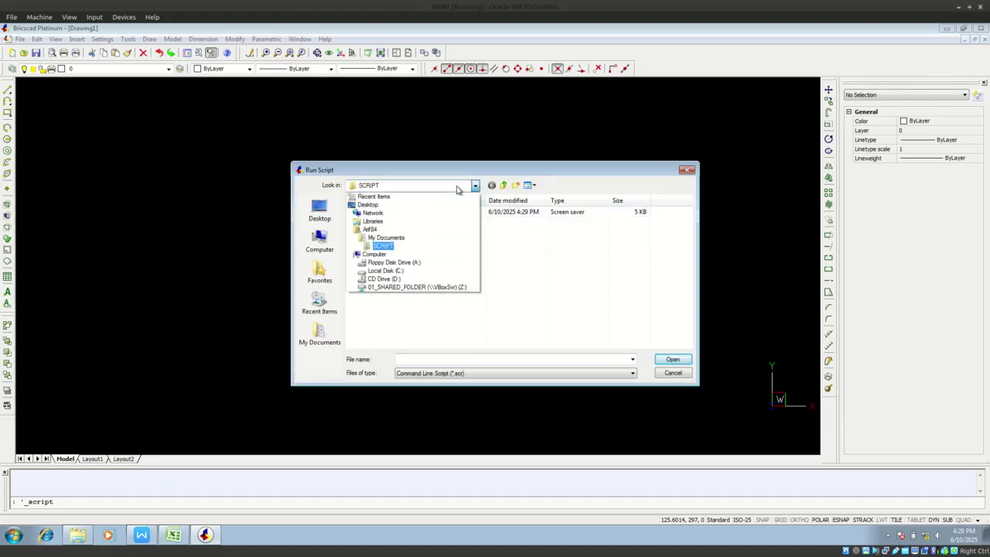
{"action": "left_click", "coordinate": [402, 239]}
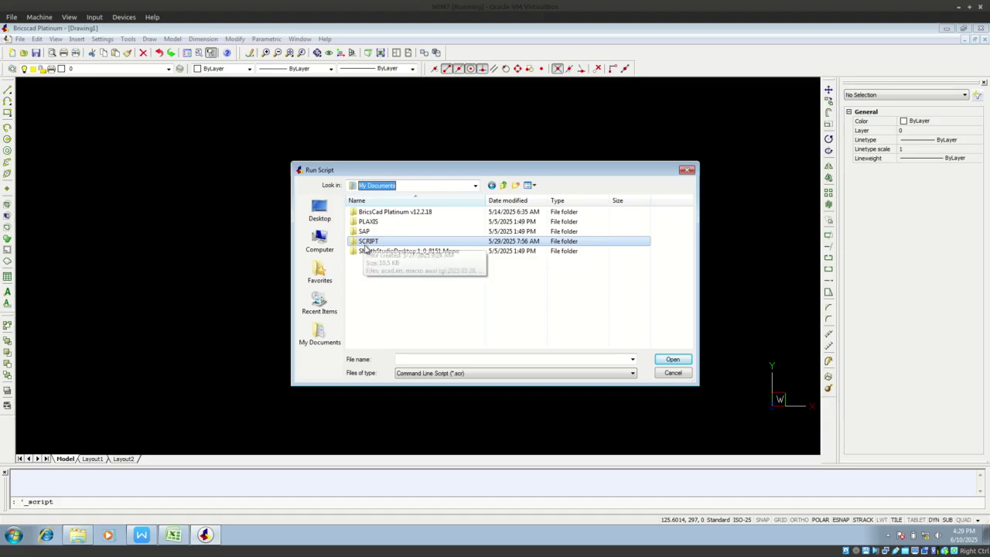
{"action": "double_click", "coordinate": [368, 244]}
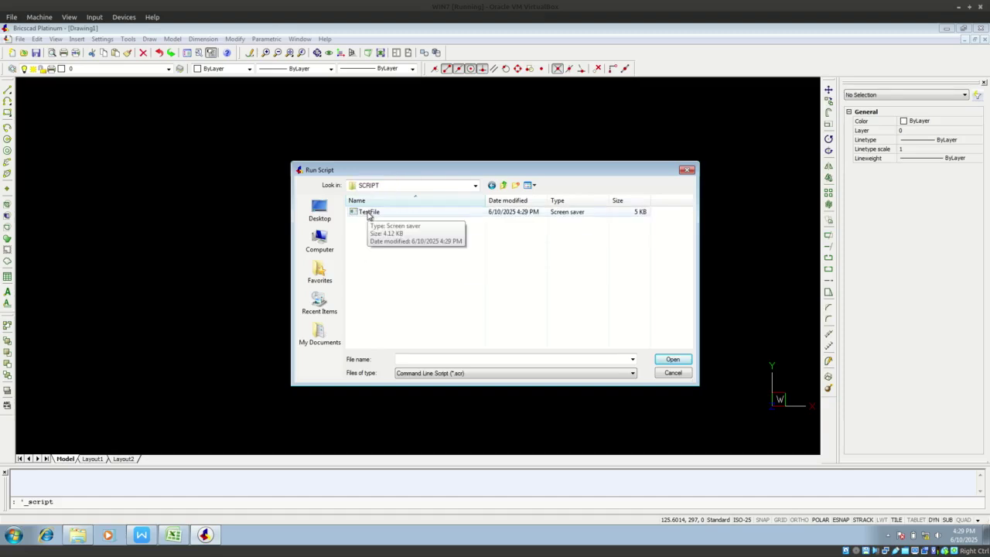
{"action": "left_click", "coordinate": [369, 215]}
{"action": "left_click", "coordinate": [672, 358]}
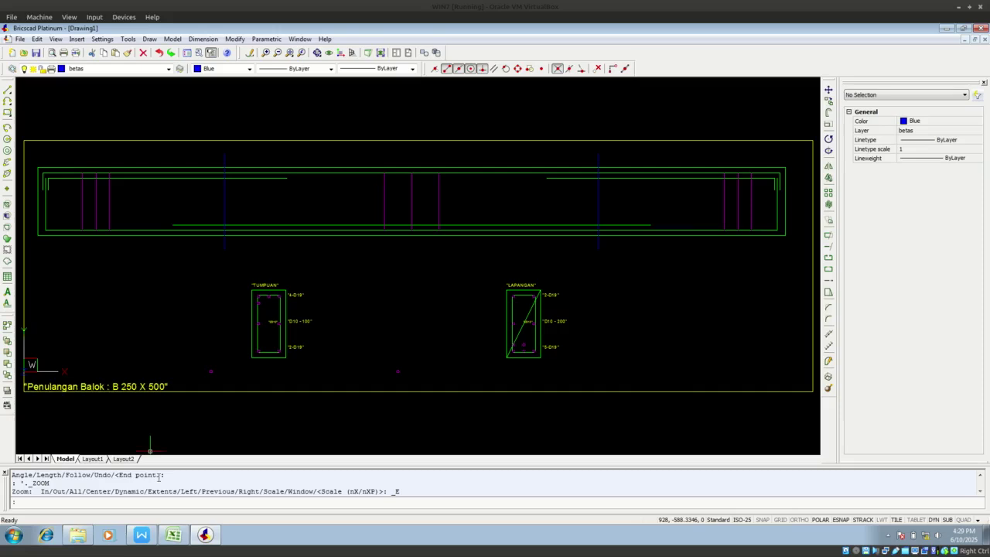
- Switch back to the Excel workbook and review the top and bottom bar calculations on the bar bending sheet
{"action": "mouse_move", "coordinate": [174, 538]}
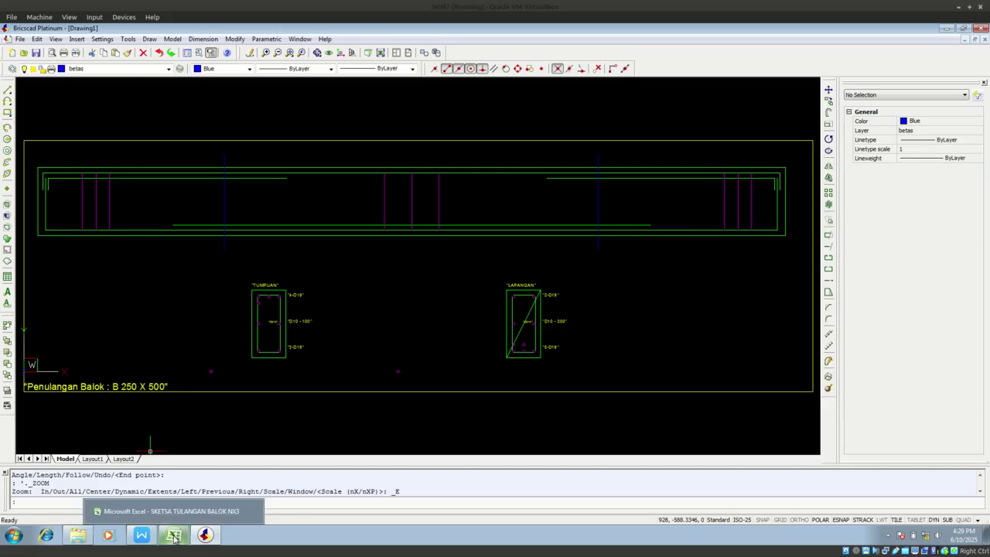
{"action": "left_click", "coordinate": [174, 538]}
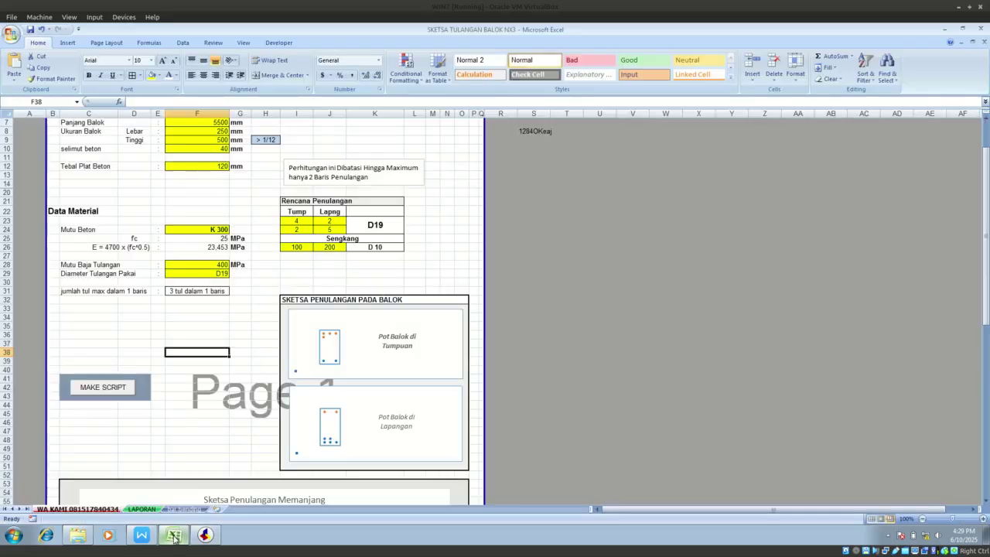
{"action": "left_click", "coordinate": [184, 509]}
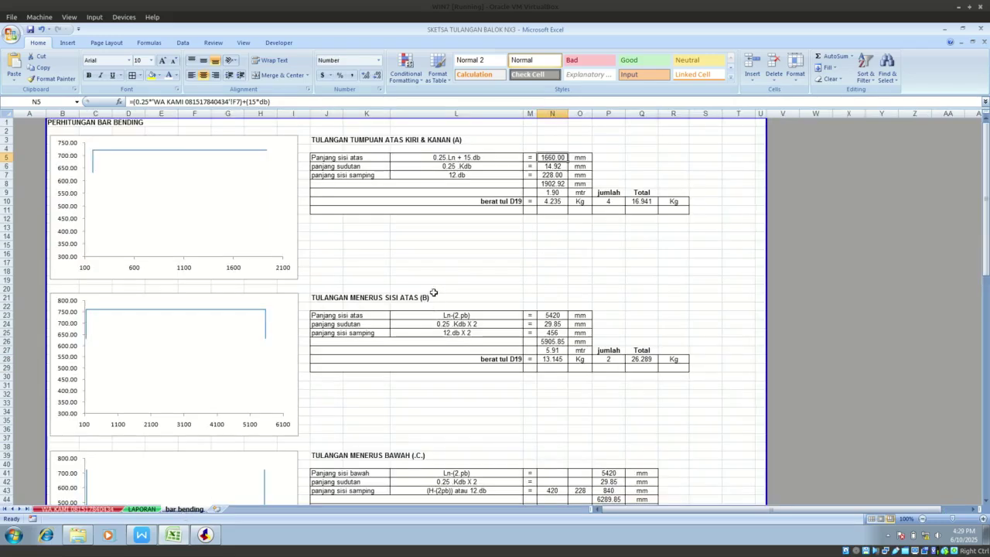
{"action": "scroll", "coordinate": [599, 267], "scroll_direction": "down", "scroll_amount": 8}
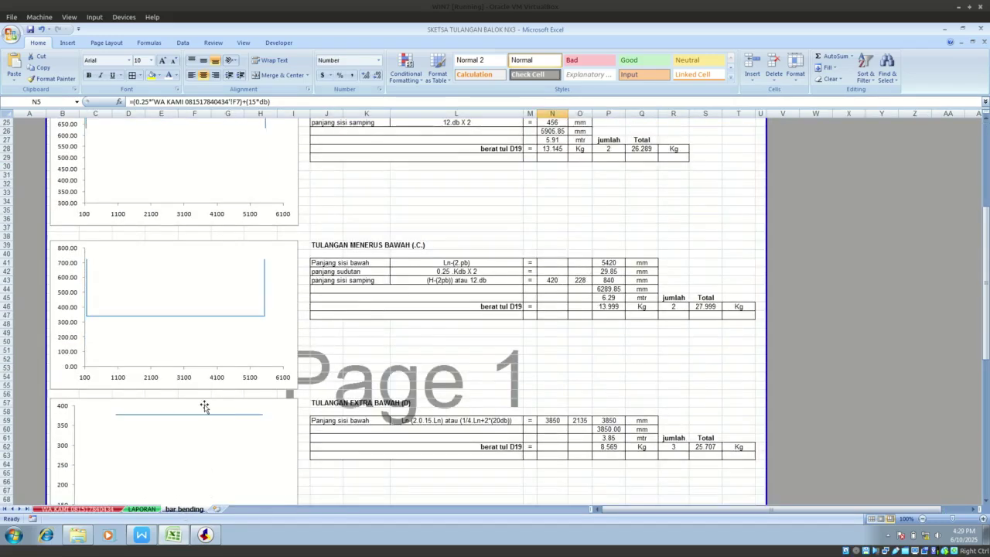
- Examine the D19 and D10 weights and the steel-to-concrete ratio under Total Kebutuhan Tulangan on the beam input sheet
{"action": "left_click", "coordinate": [72, 509]}
{"action": "scroll", "coordinate": [237, 314], "scroll_direction": "down", "scroll_amount": 10}
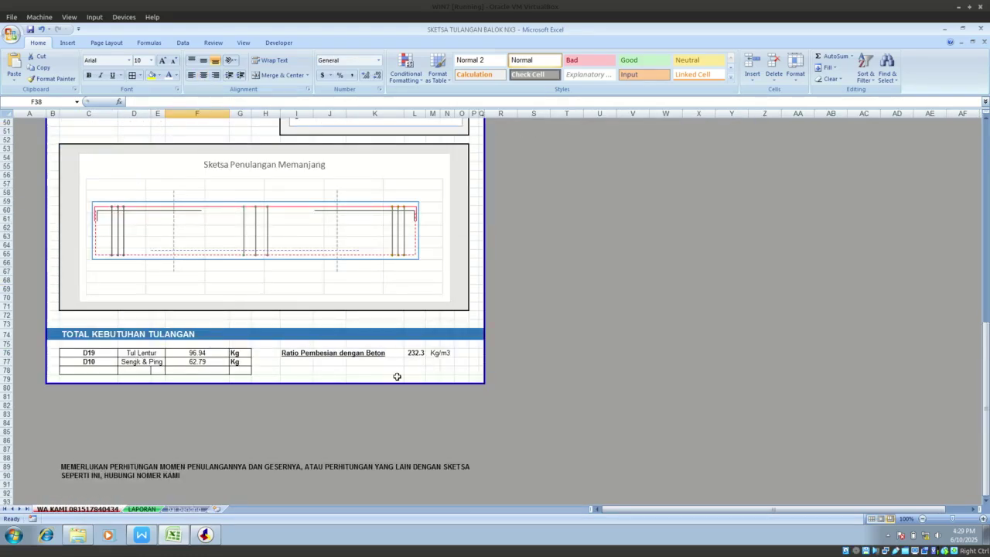
{"action": "left_click", "coordinate": [195, 355]}
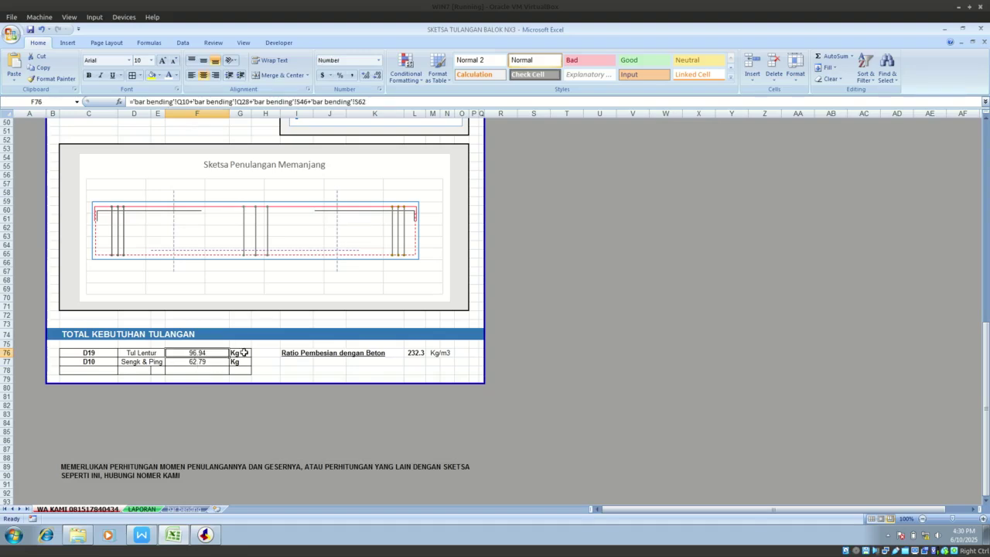
{"action": "left_click", "coordinate": [107, 361]}
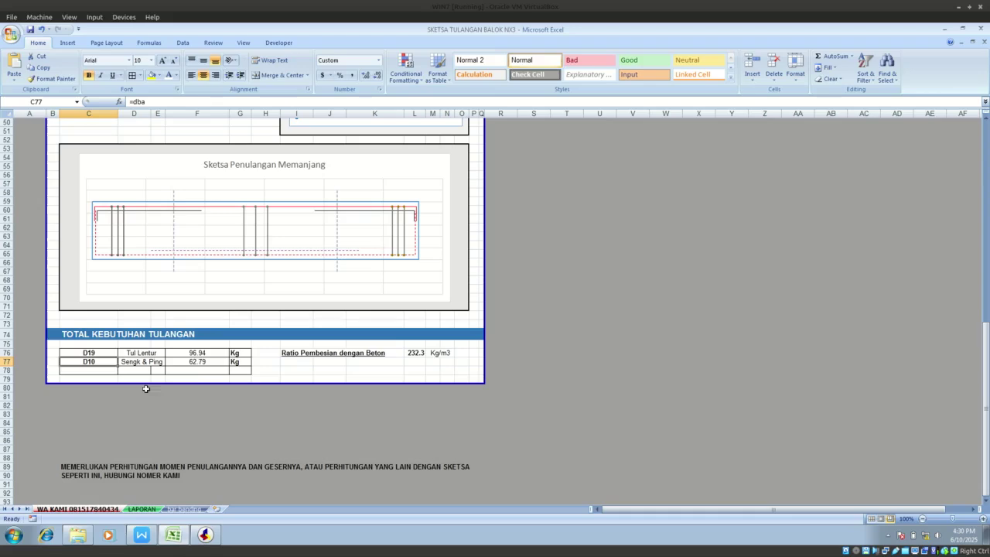
{"action": "left_click", "coordinate": [216, 363]}
{"action": "left_click", "coordinate": [239, 361]}
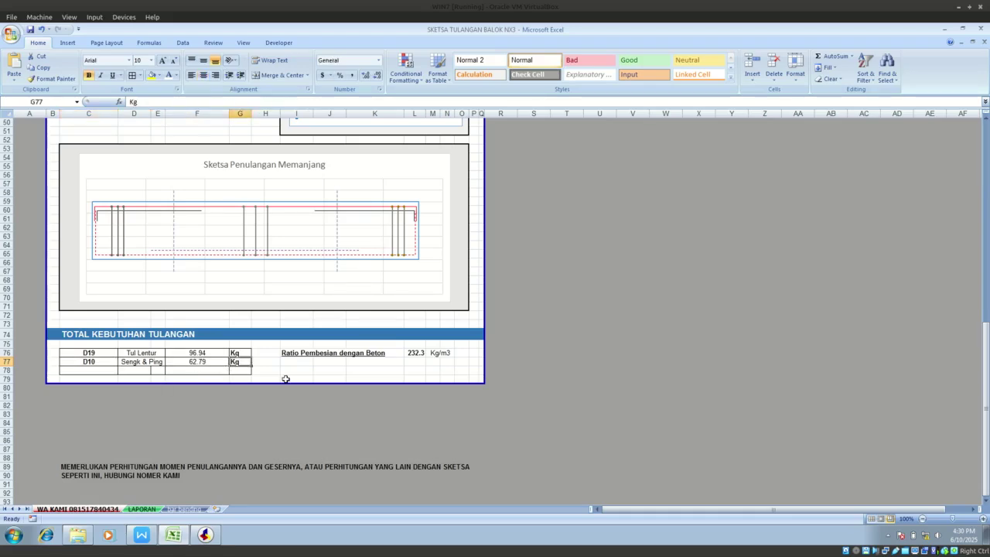
{"action": "left_click", "coordinate": [417, 352]}
{"action": "scroll", "coordinate": [255, 369], "scroll_direction": "up", "scroll_amount": 14}
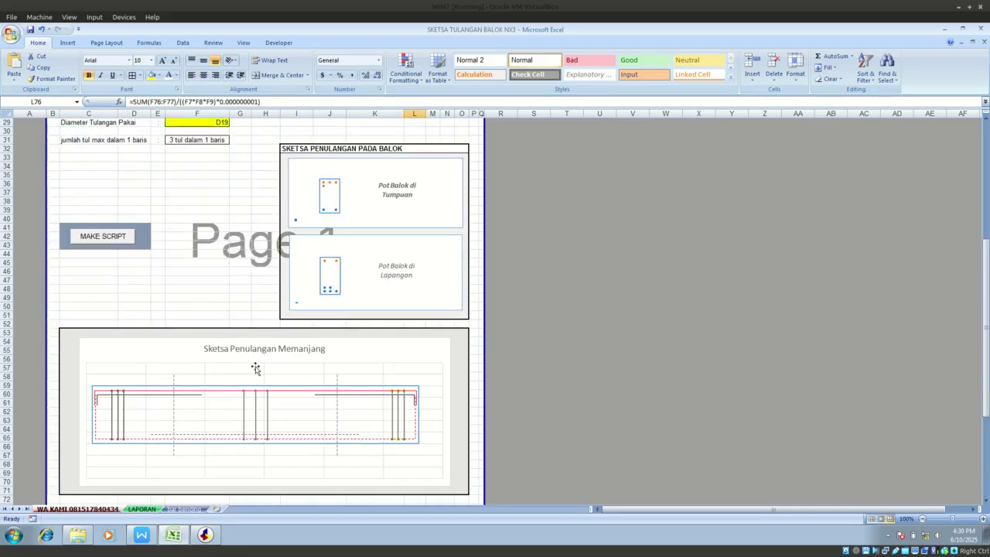
{"action": "scroll", "coordinate": [295, 354], "scroll_direction": "down", "scroll_amount": 14}
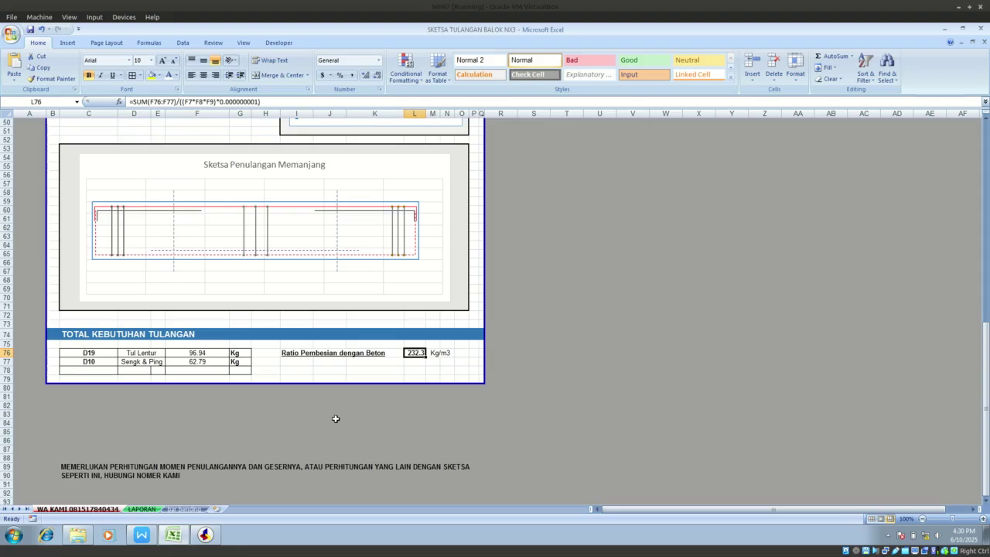
- Review the stirrup (S1, S2) and Tulangan Peminggang calculations on the bar bending sheet
{"action": "scroll", "coordinate": [341, 423], "scroll_direction": "up", "scroll_amount": 16}
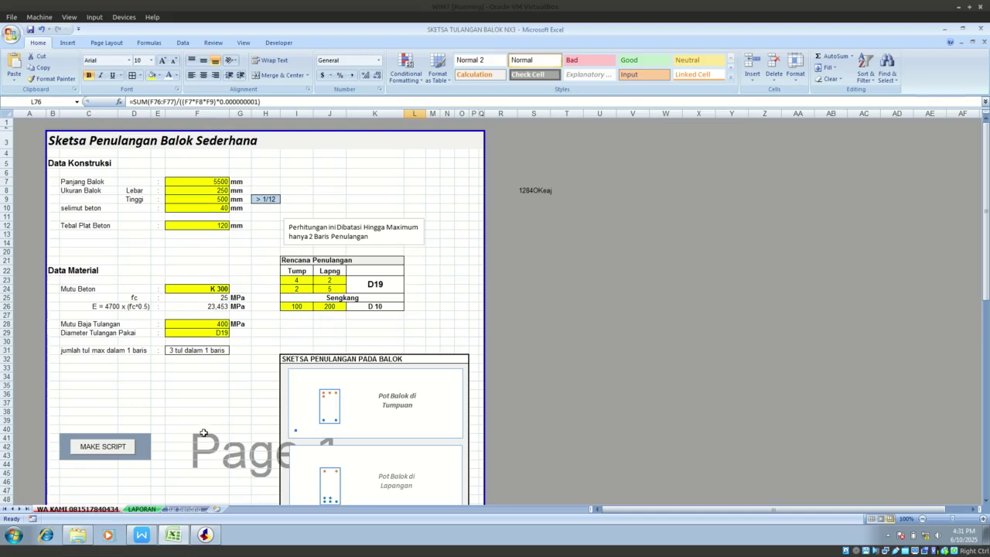
{"action": "left_click", "coordinate": [190, 509]}
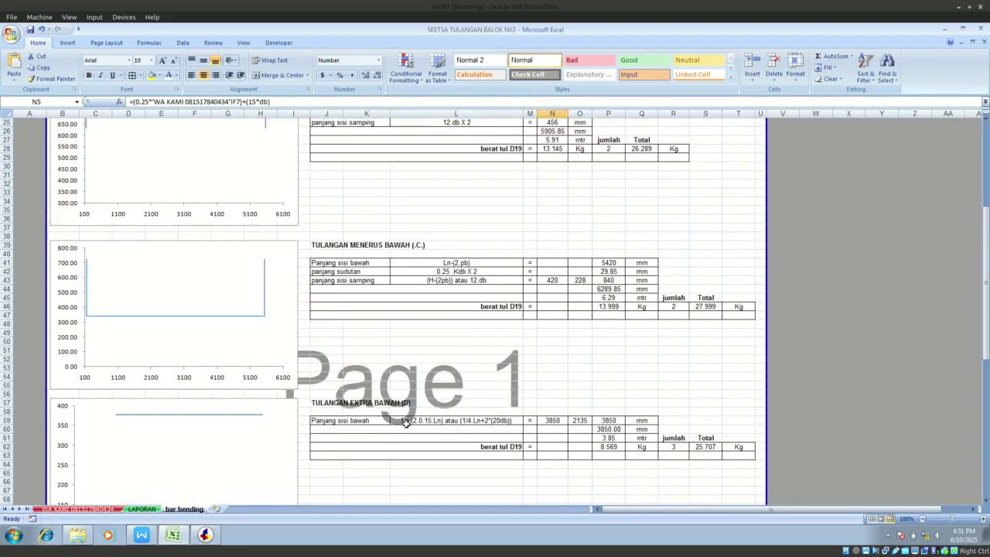
{"action": "scroll", "coordinate": [399, 435], "scroll_direction": "down", "scroll_amount": 14}
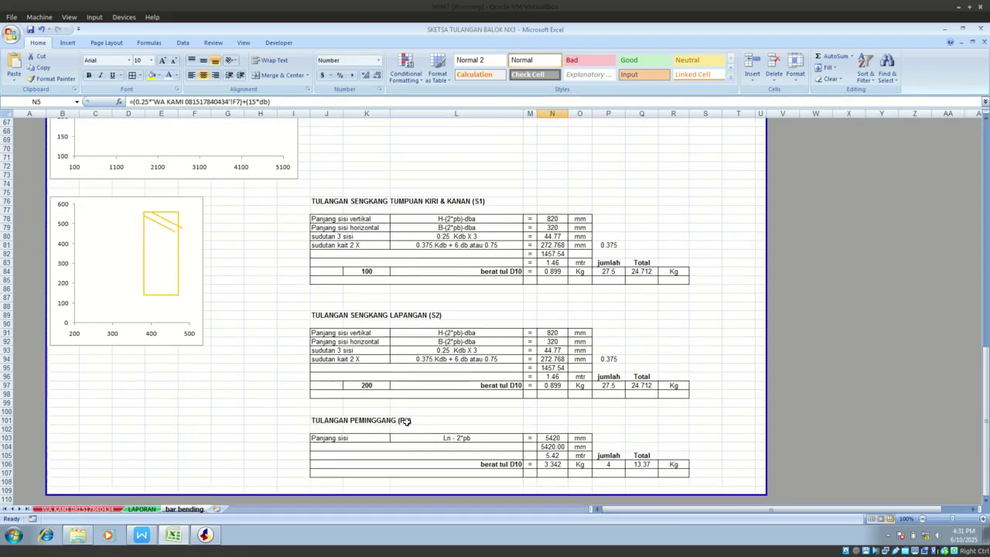